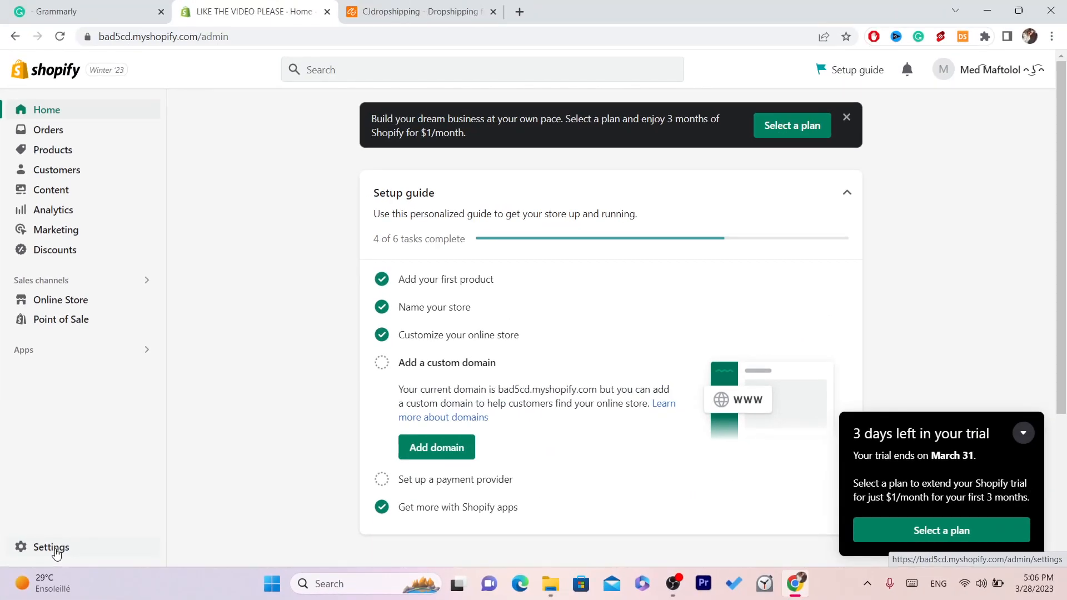
Open the Shopify App Store from the store's Apps and sales channels settings
click(51, 547)
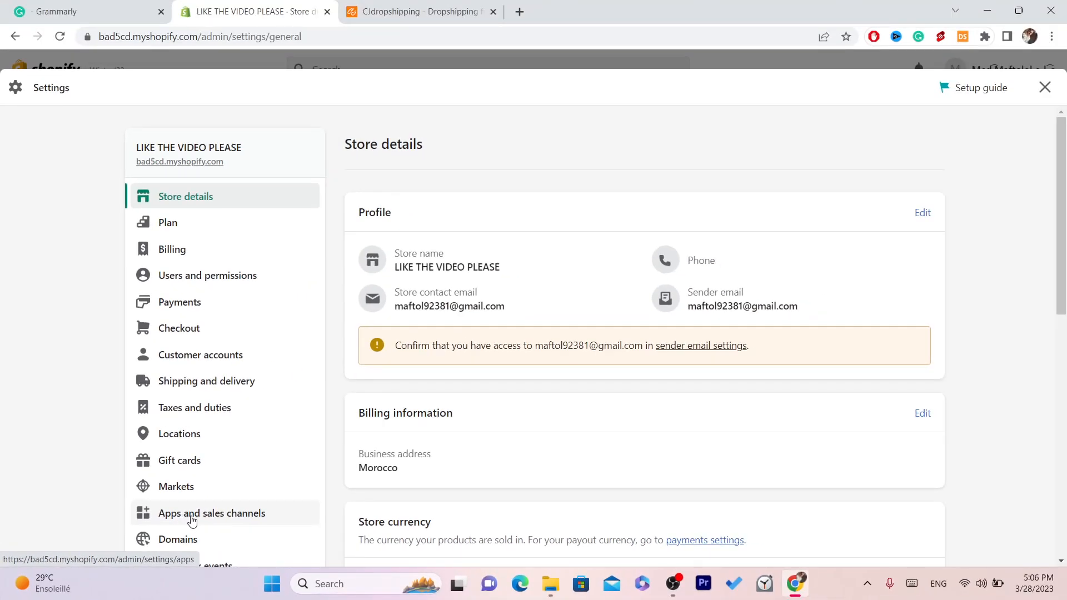
click(192, 520)
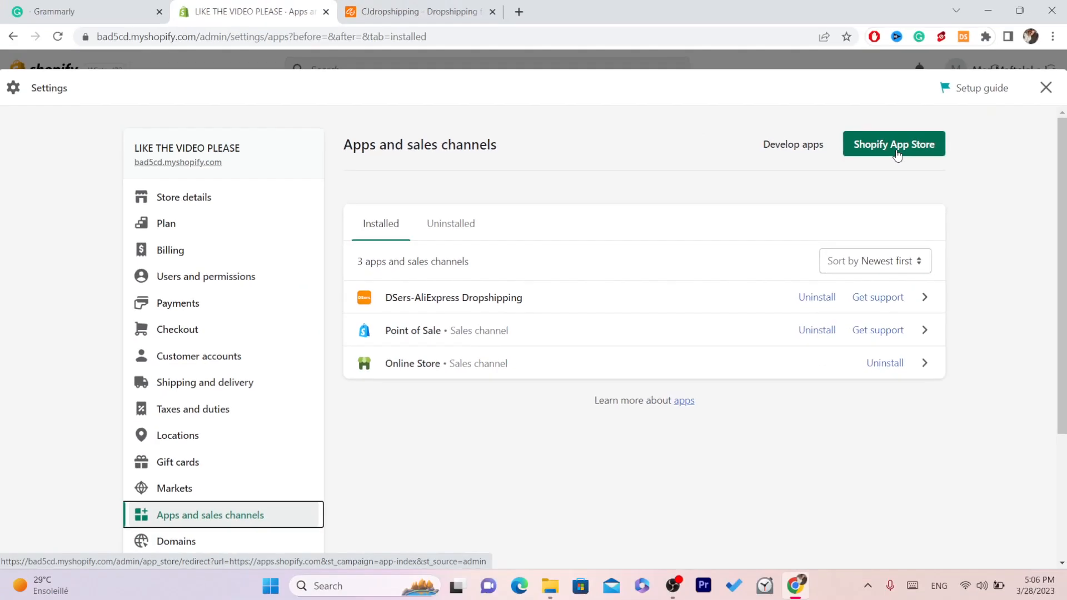
click(891, 152)
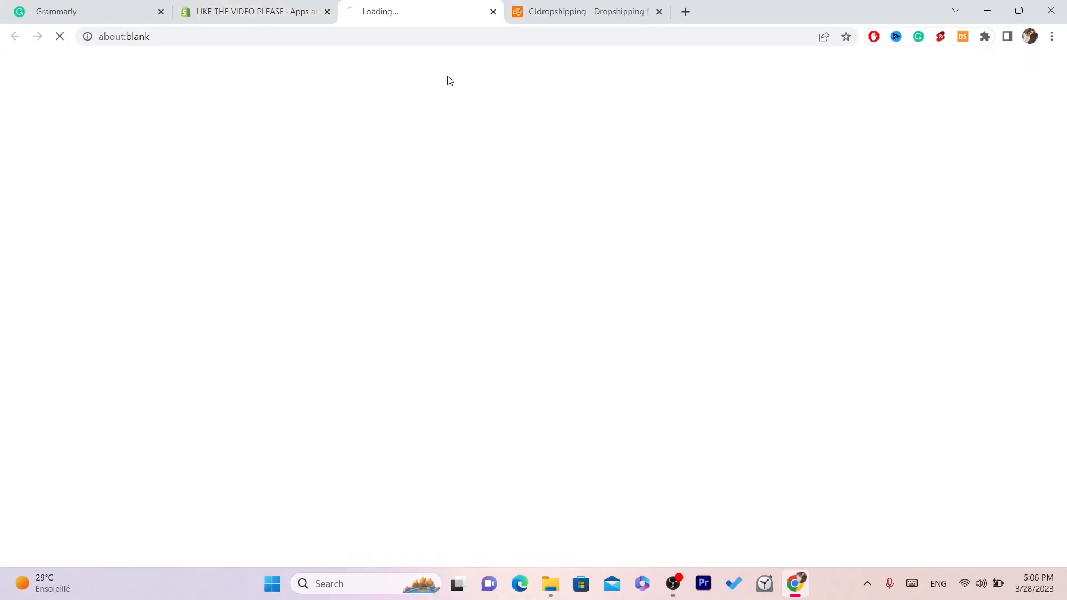
click(396, 37)
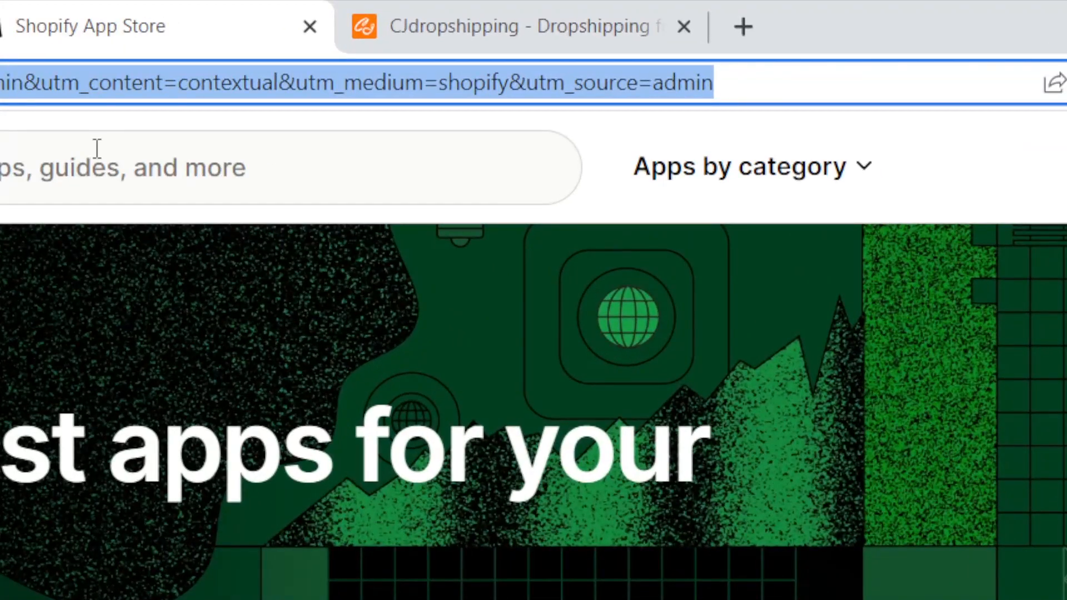
Search the Shopify App Store for "cj dropshipping"
click(96, 172)
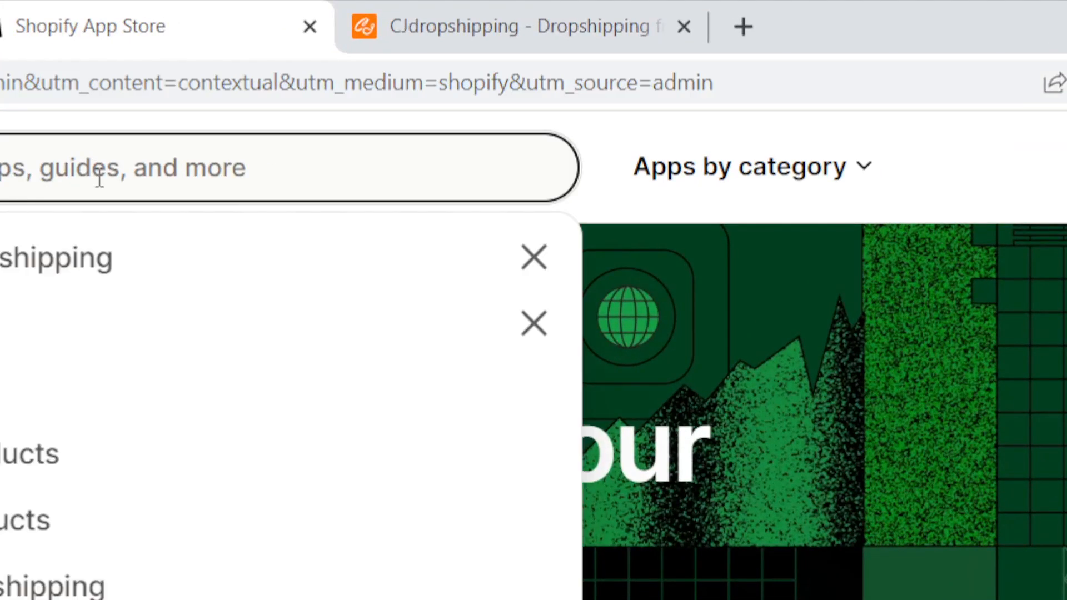
text(cj)
text(shi)
text(pping)
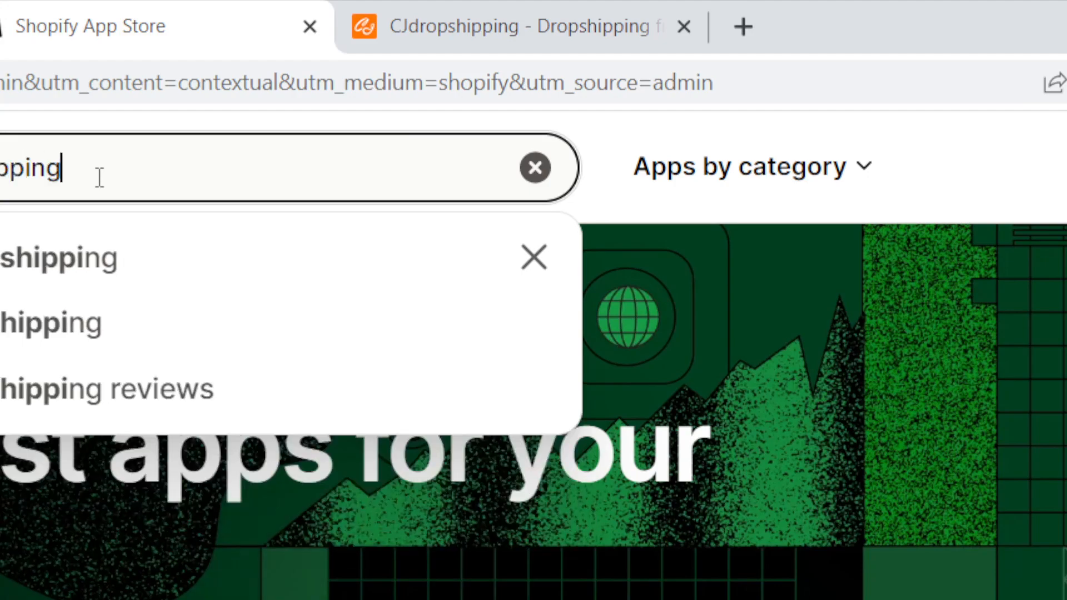
key(Return)
click(122, 89)
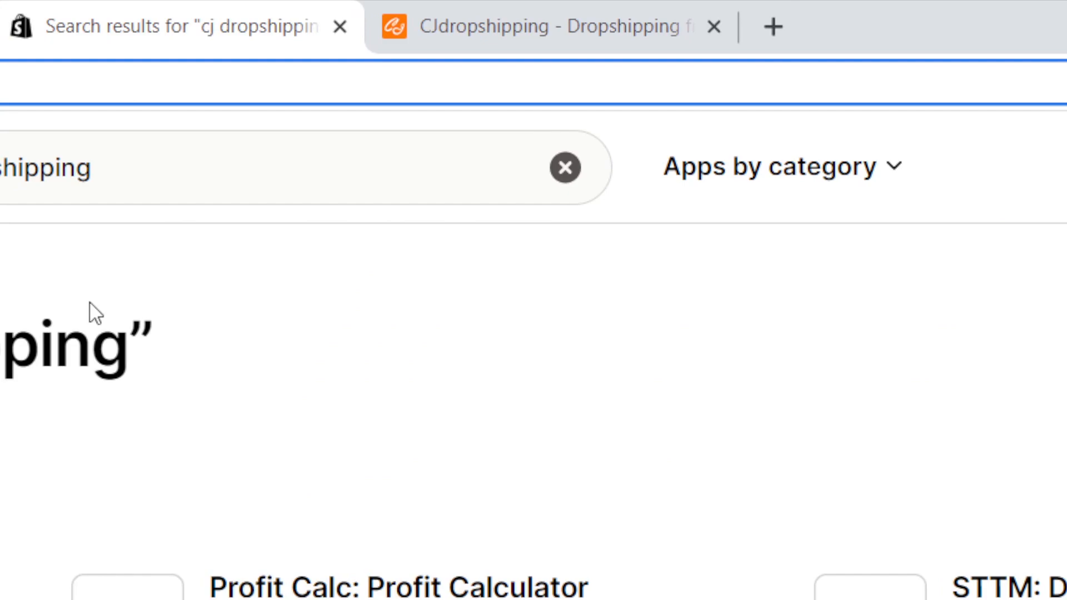
click(477, 11)
scroll(274, 215, down, 4)
scroll(274, 214, up, 4)
click(233, 10)
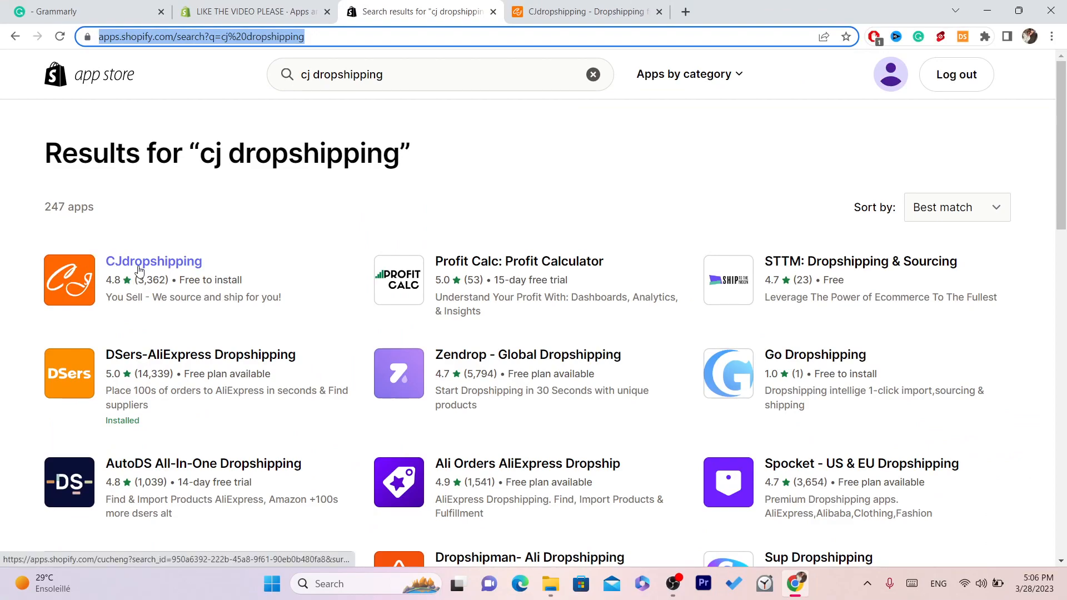
Open the CJdropshipping app listing and install the app on the Shopify store
click(118, 270)
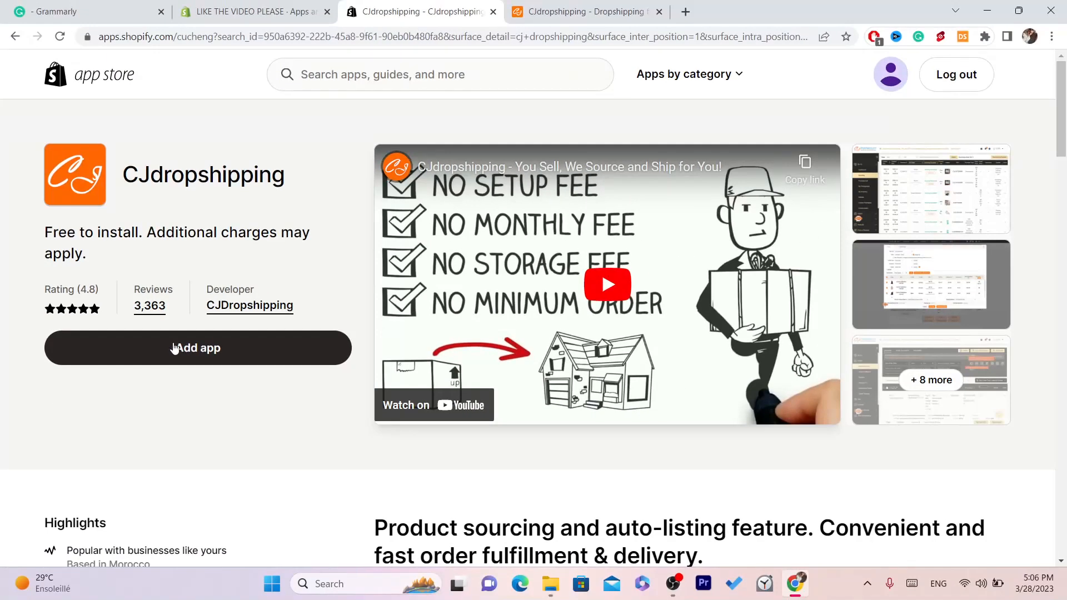
click(194, 350)
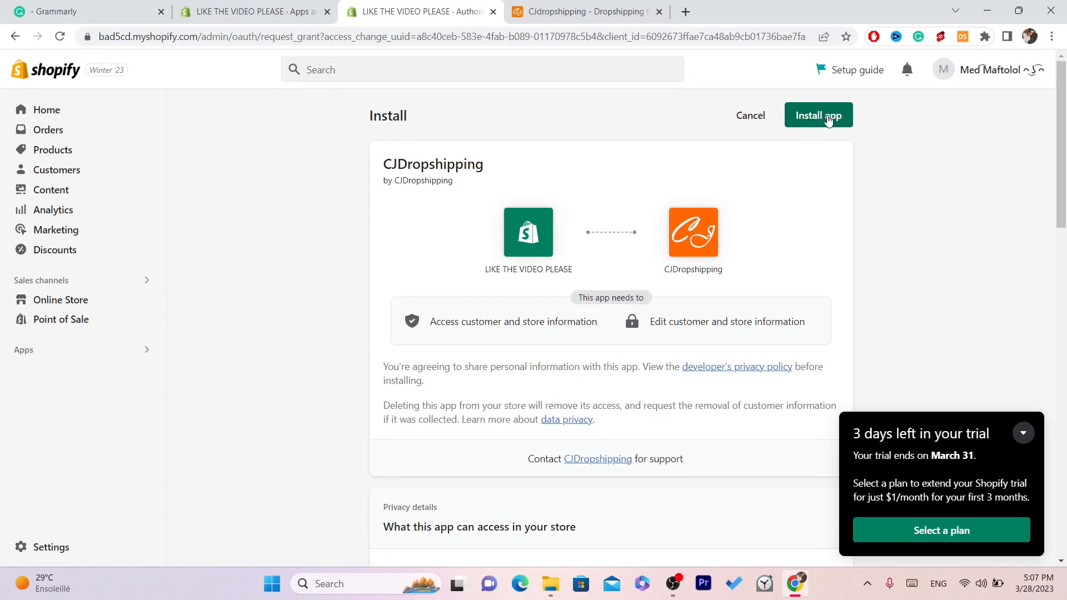
click(827, 119)
Agree to the Store Authorization Agreement and authorize the store with the existing CJ account
click(443, 28)
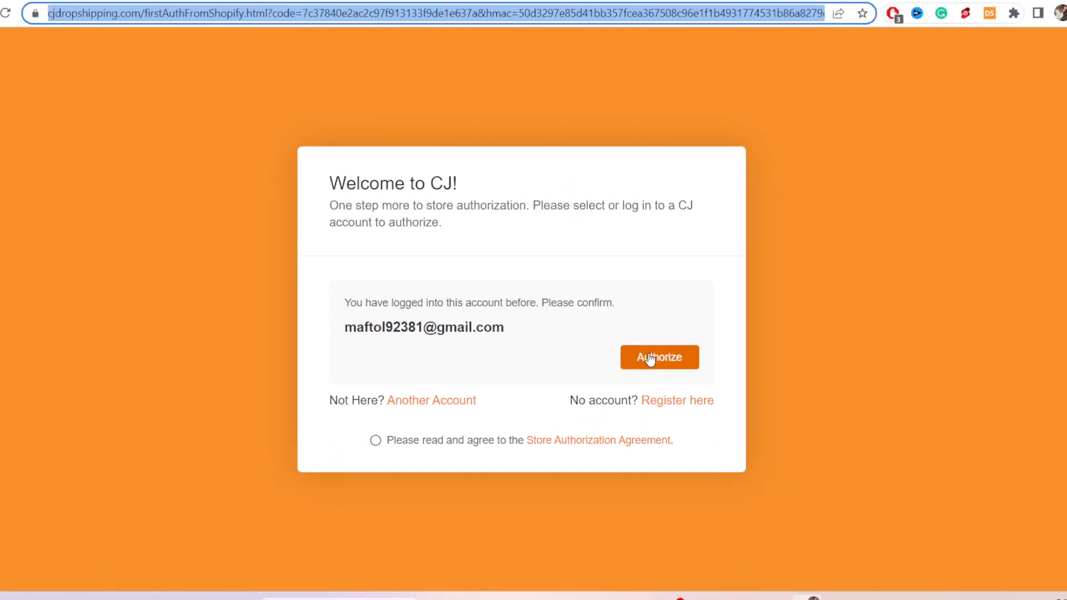
click(669, 359)
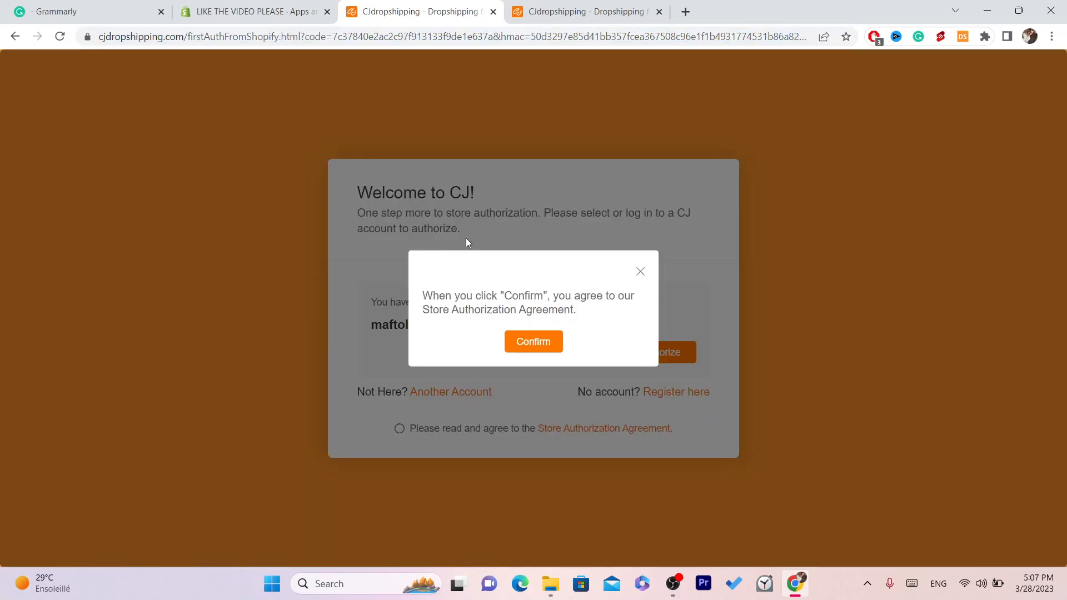
click(529, 345)
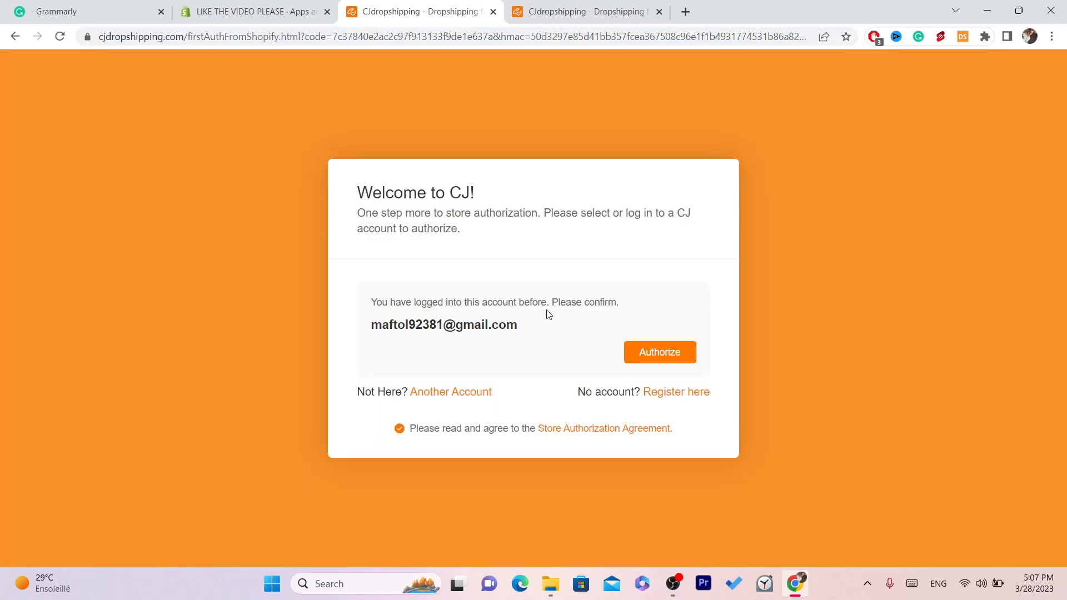
click(655, 350)
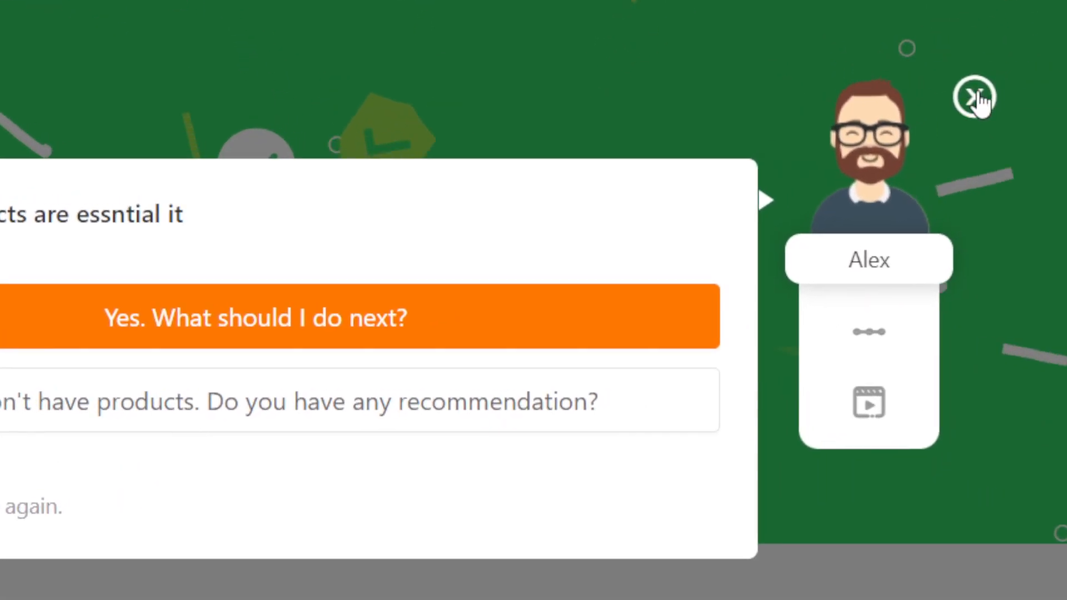
Dismiss the CJ assistant pop-up and close both CJdropshipping pages to return to the Shopify settings
click(975, 97)
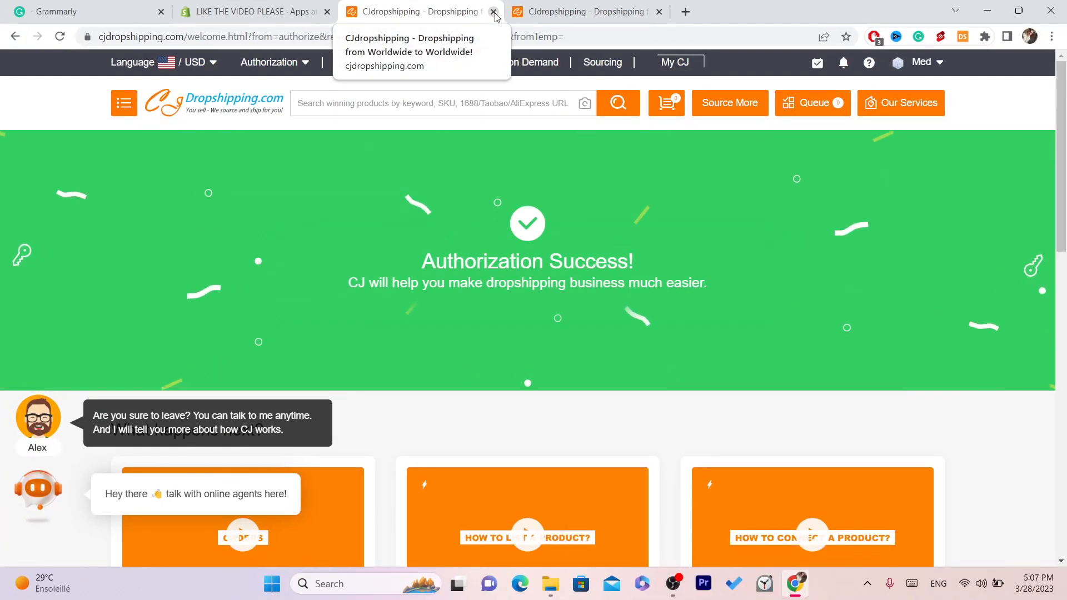
click(179, 27)
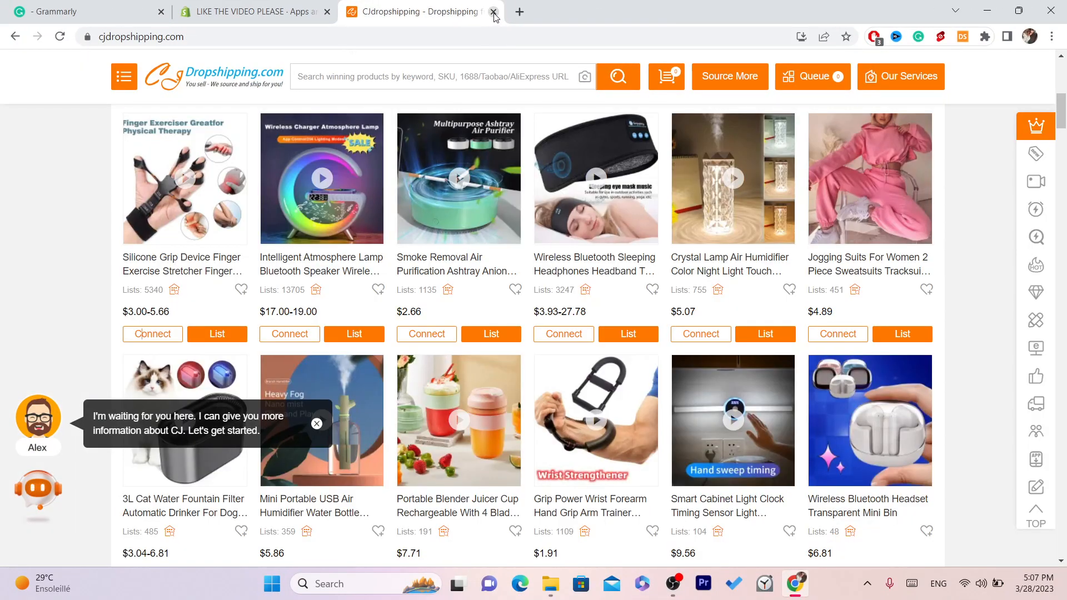
click(492, 12)
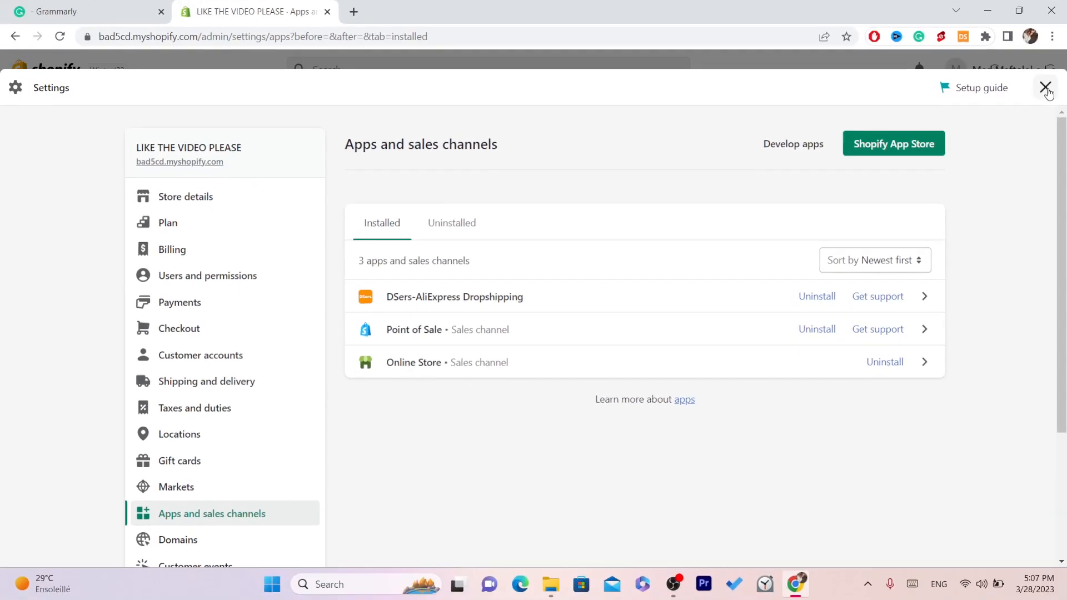
Reopen the store's Apps and sales channels settings and refresh the list of installed apps
click(1028, 196)
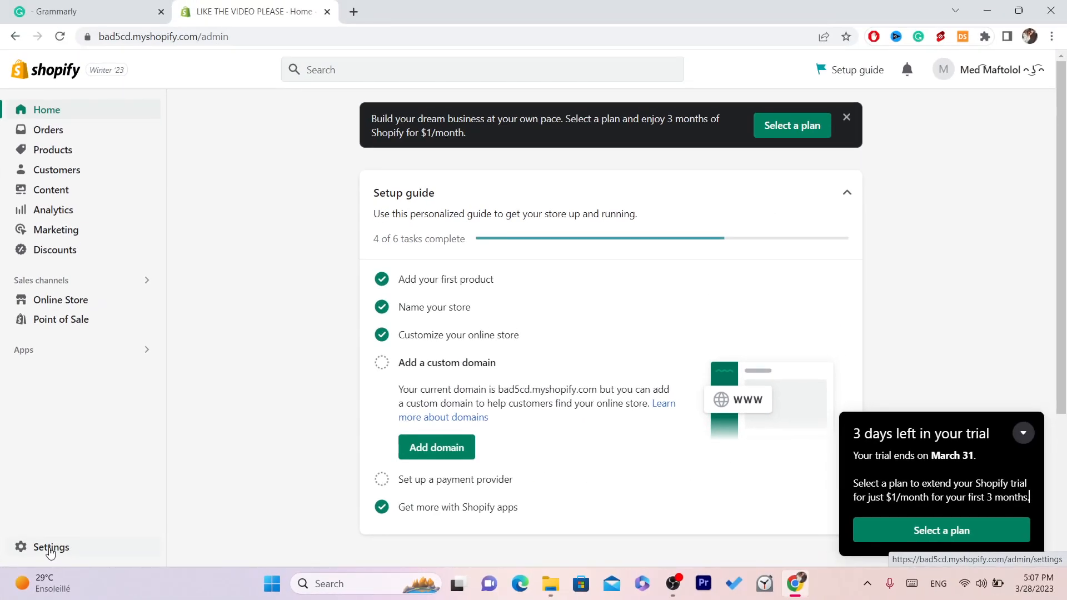
click(50, 549)
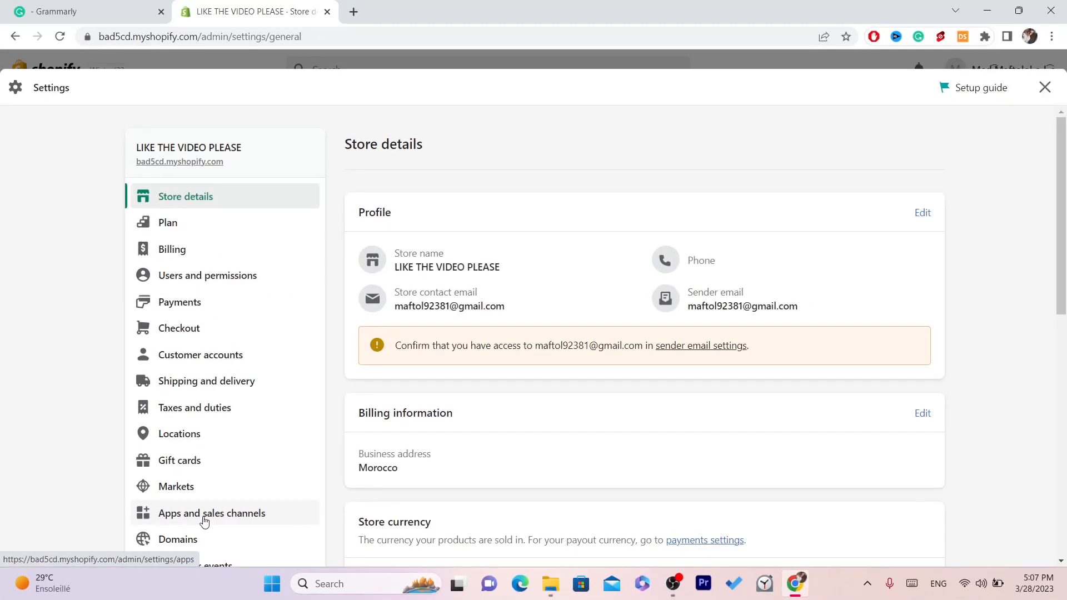
click(205, 520)
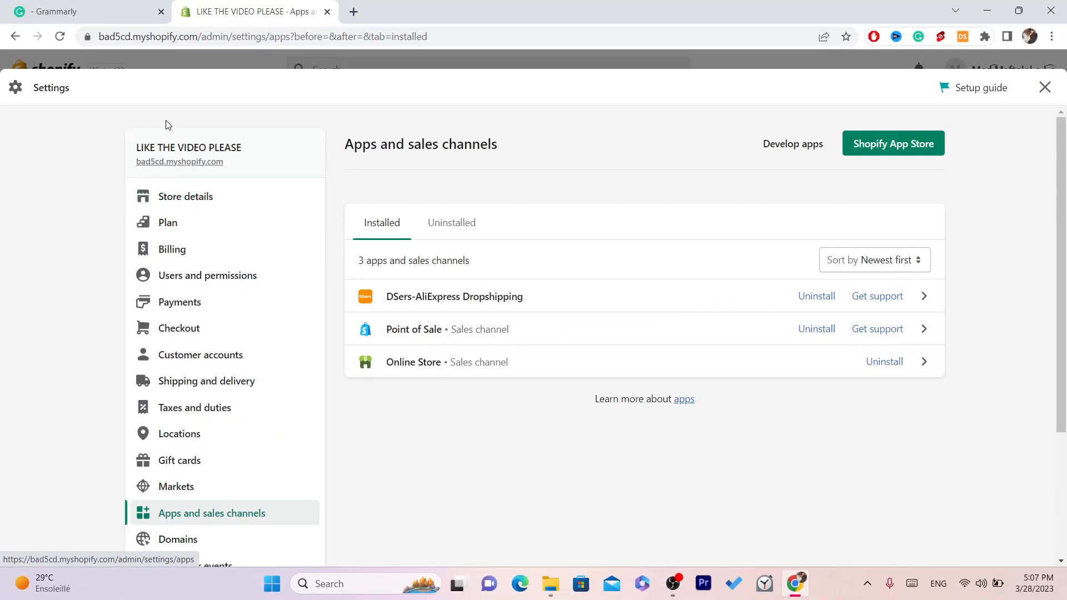
click(60, 36)
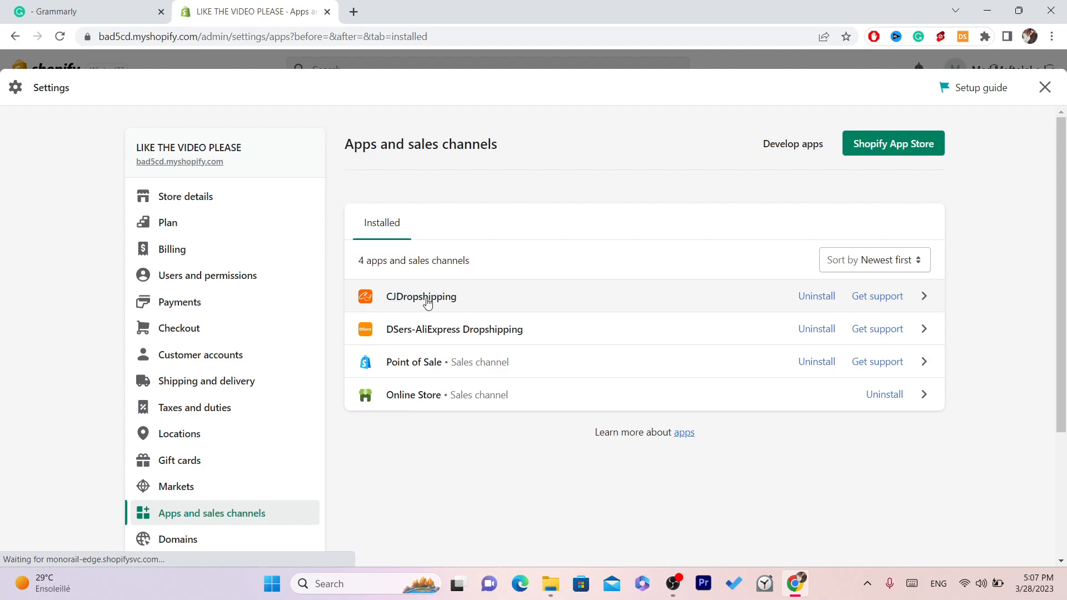
Open the CJDropshipping app from the store's installed apps and dismiss its assistant pop-up
click(426, 302)
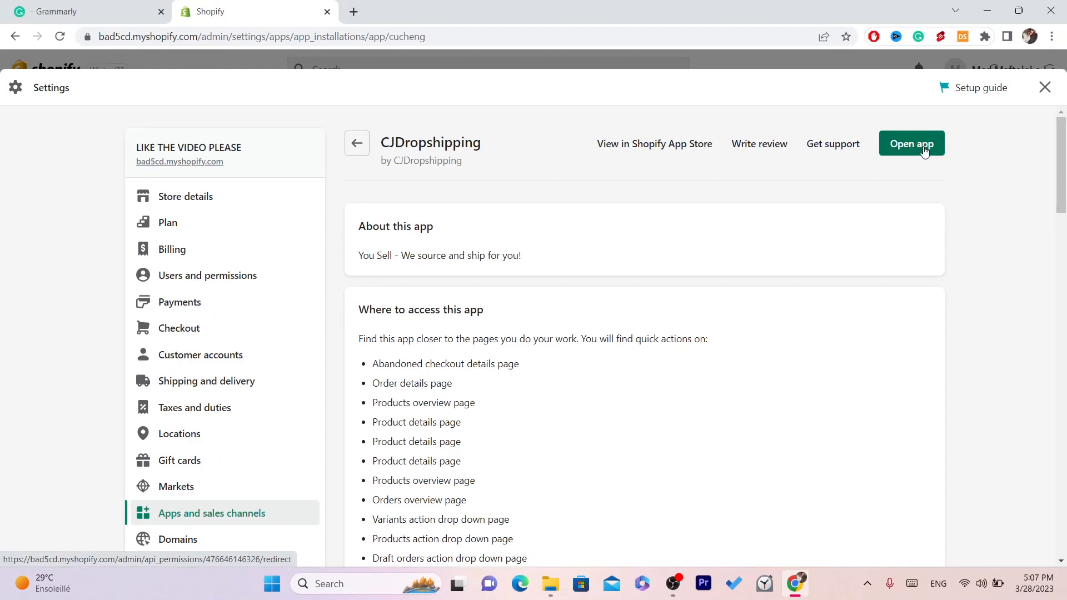
click(905, 150)
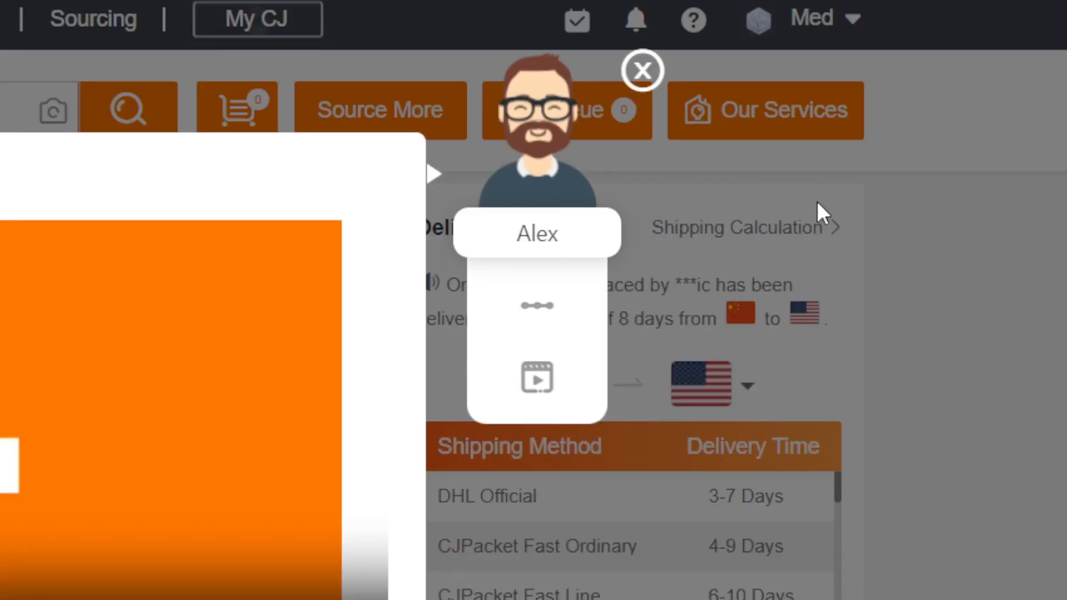
click(643, 72)
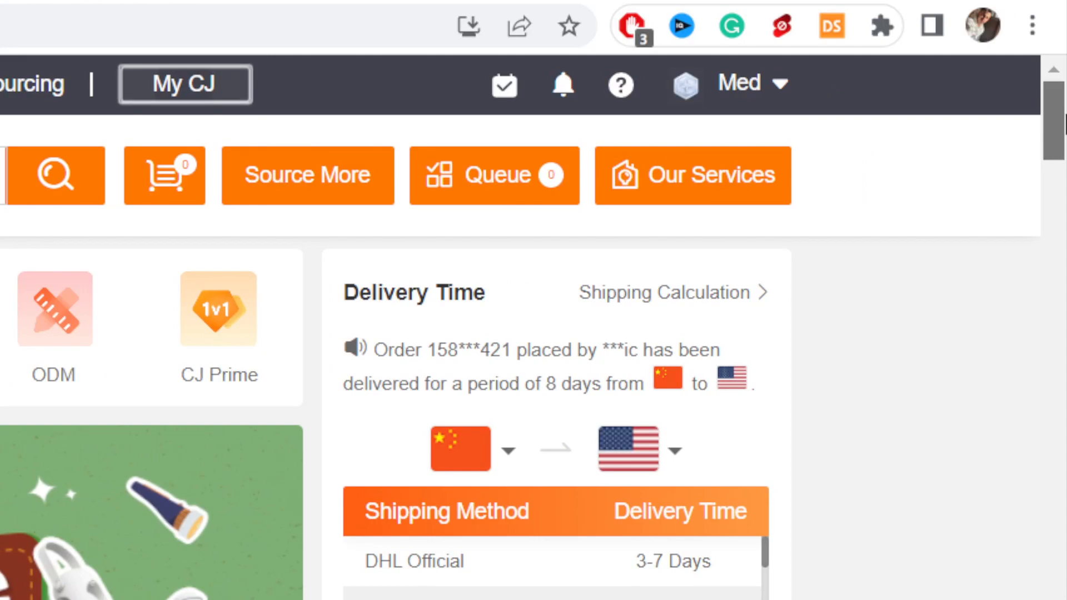
Start a store connection for the Intelligent Atmosphere Lamp Bluetooth Speaker and dismiss the assistant pop-up
drag(1065, 115, 1065, 189)
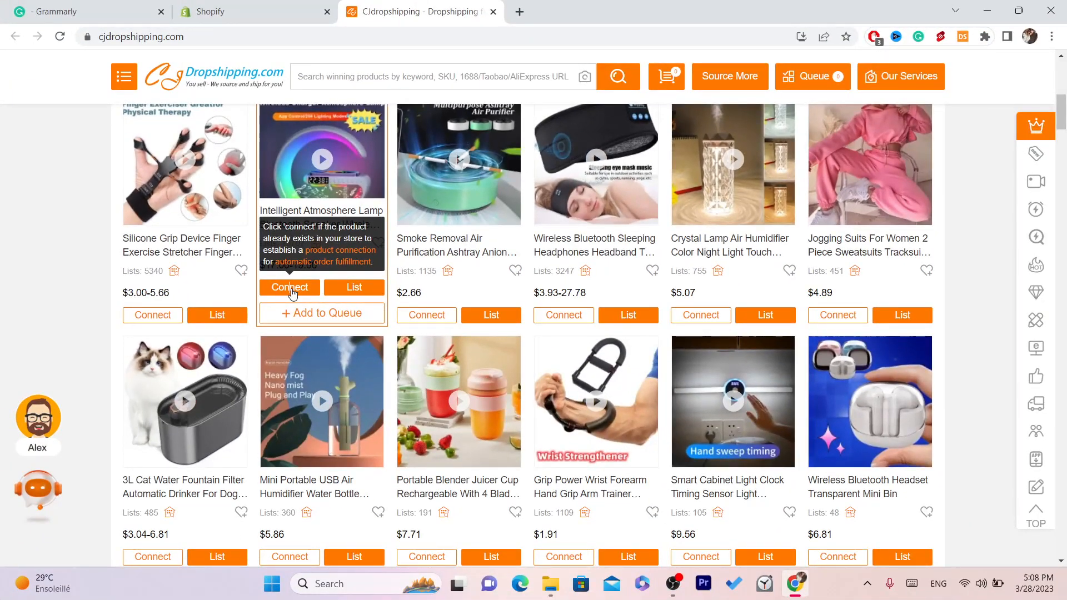
click(290, 287)
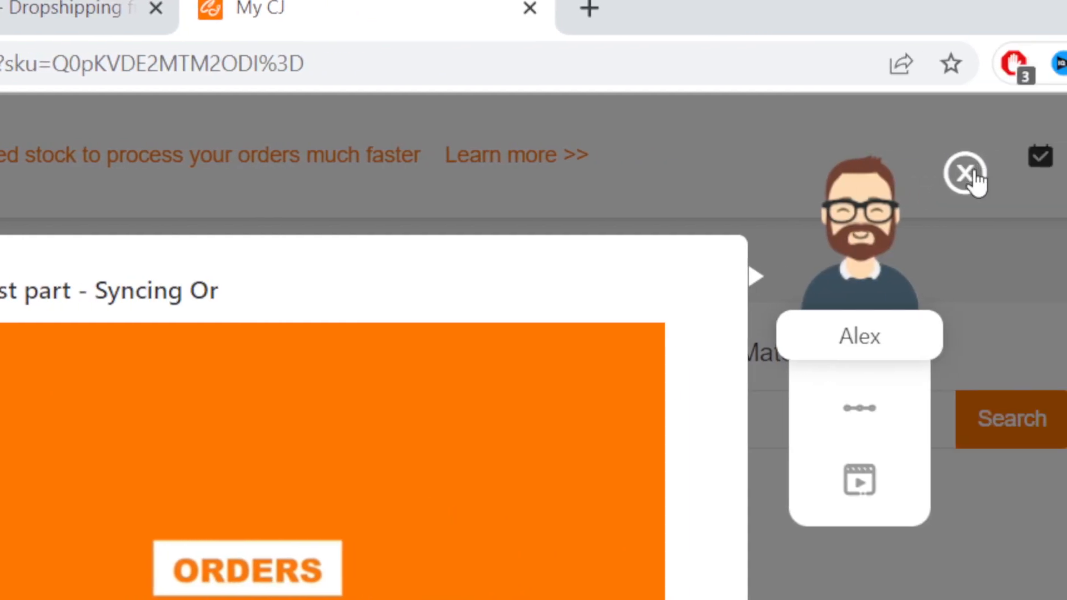
click(1034, 173)
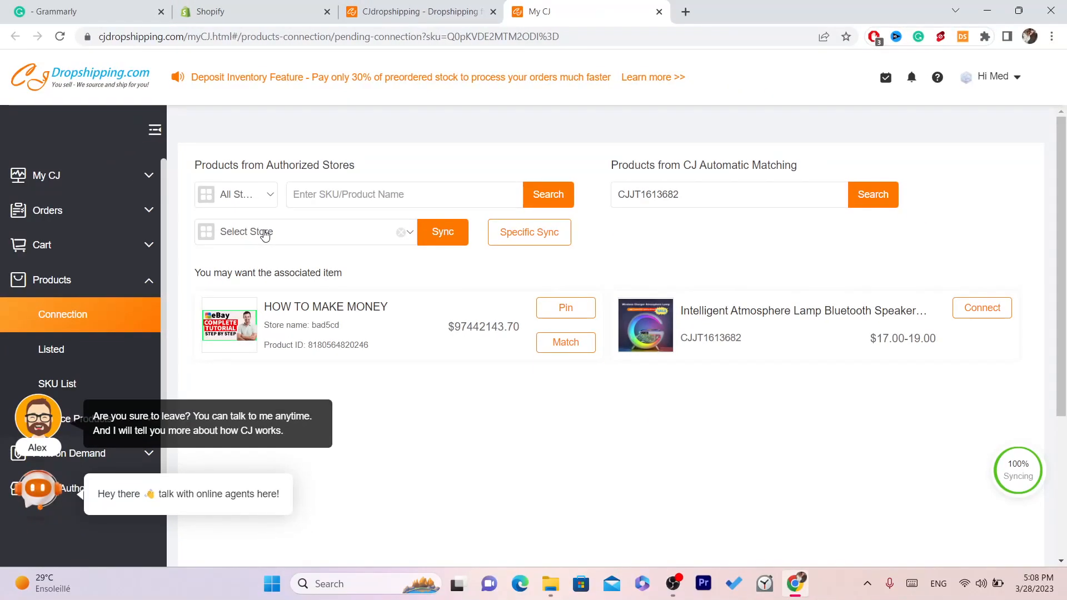
Select the bad5cd store on the product connection page and sync its products
click(120, 477)
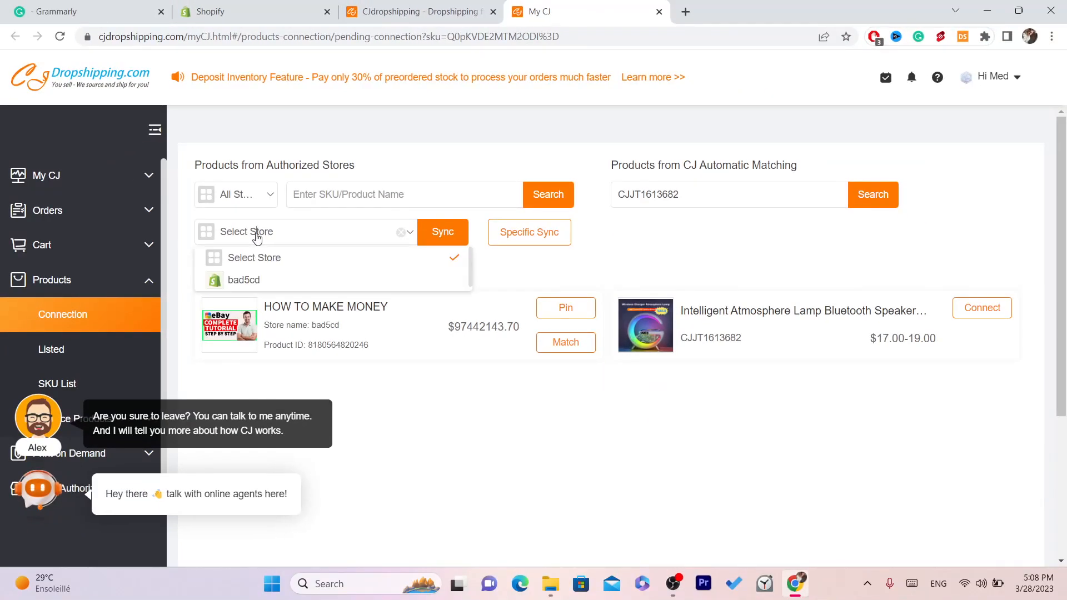
click(243, 281)
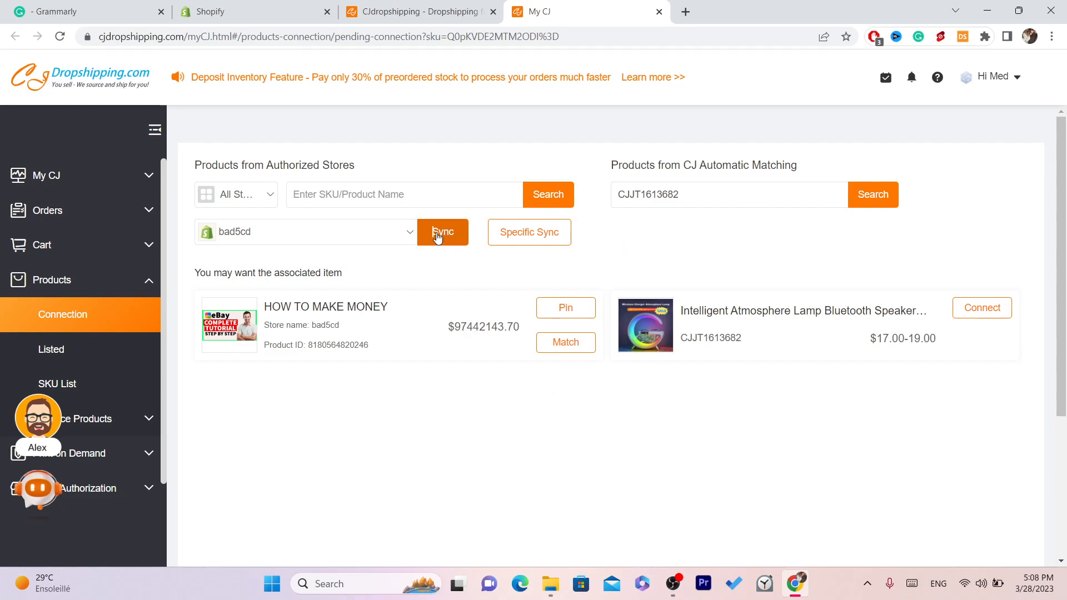
click(437, 235)
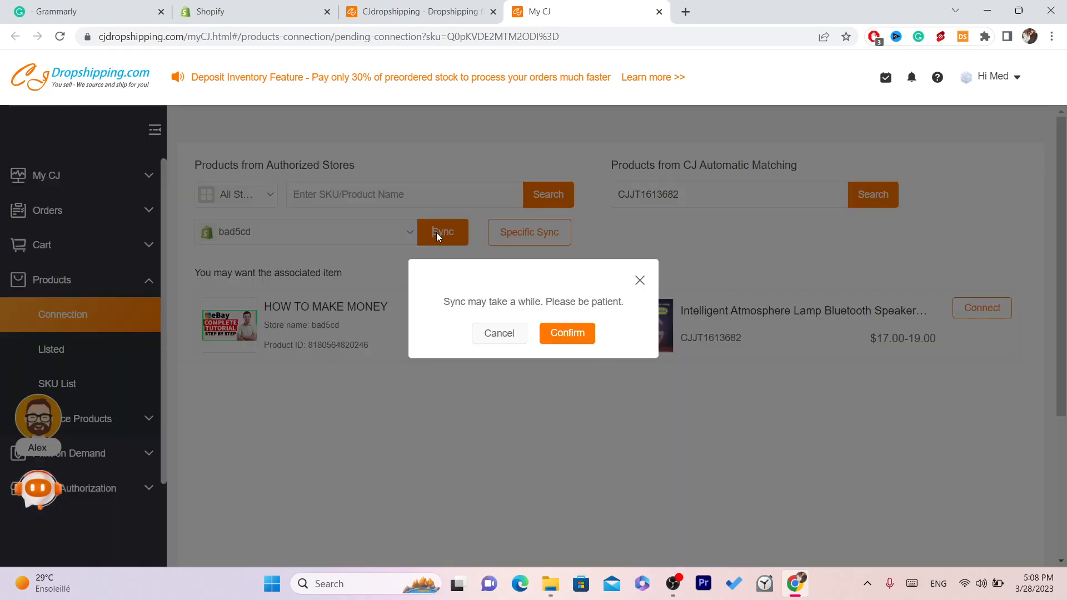
click(575, 337)
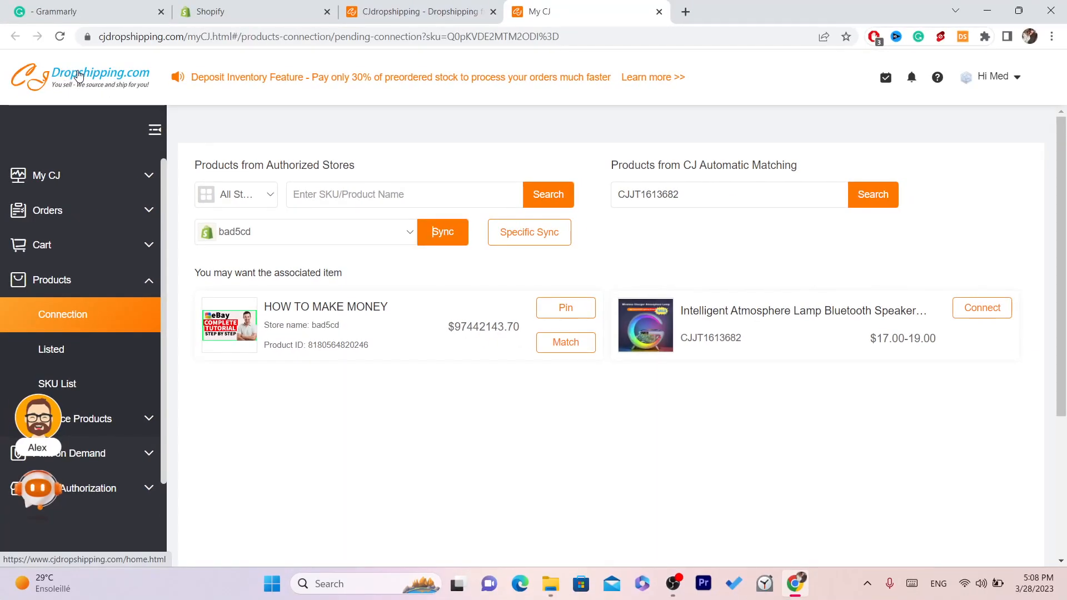
Return to the CJdropshipping home page, dismiss the assistant pop-up, and search the catalogue for products to browse
click(102, 73)
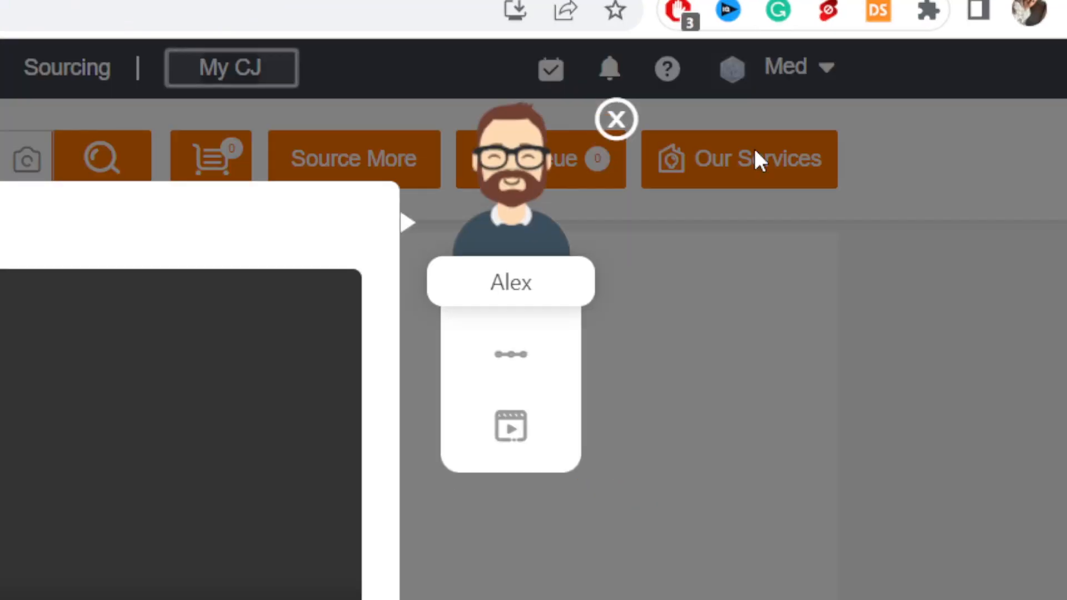
click(598, 126)
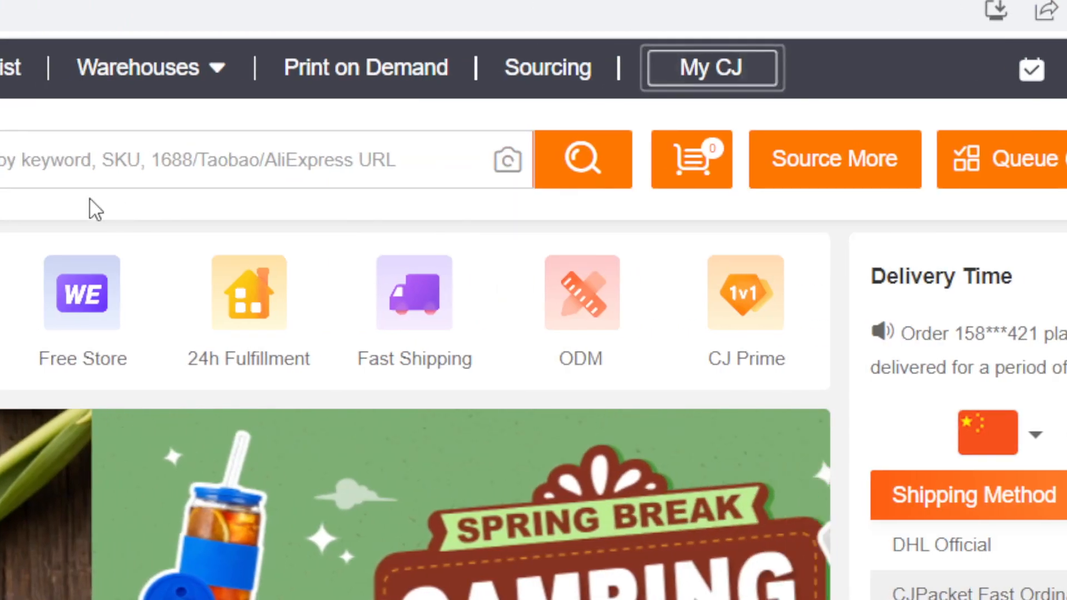
click(92, 160)
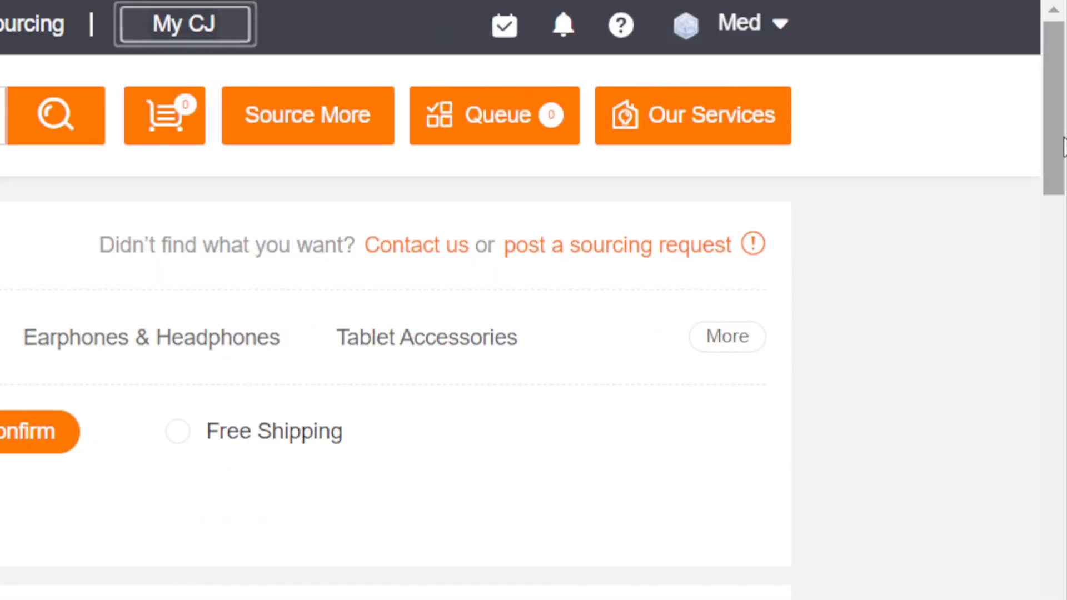
scroll(368, 409, down, 5)
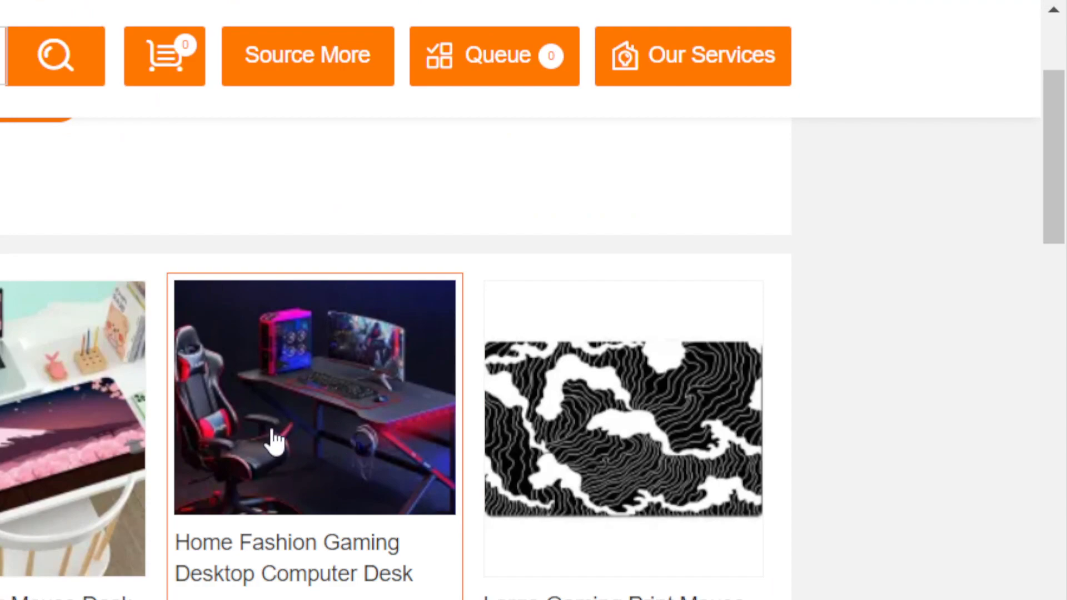
Open the Home Fashion Gaming Desktop Computer Desk product and start listing it to the store
click(293, 496)
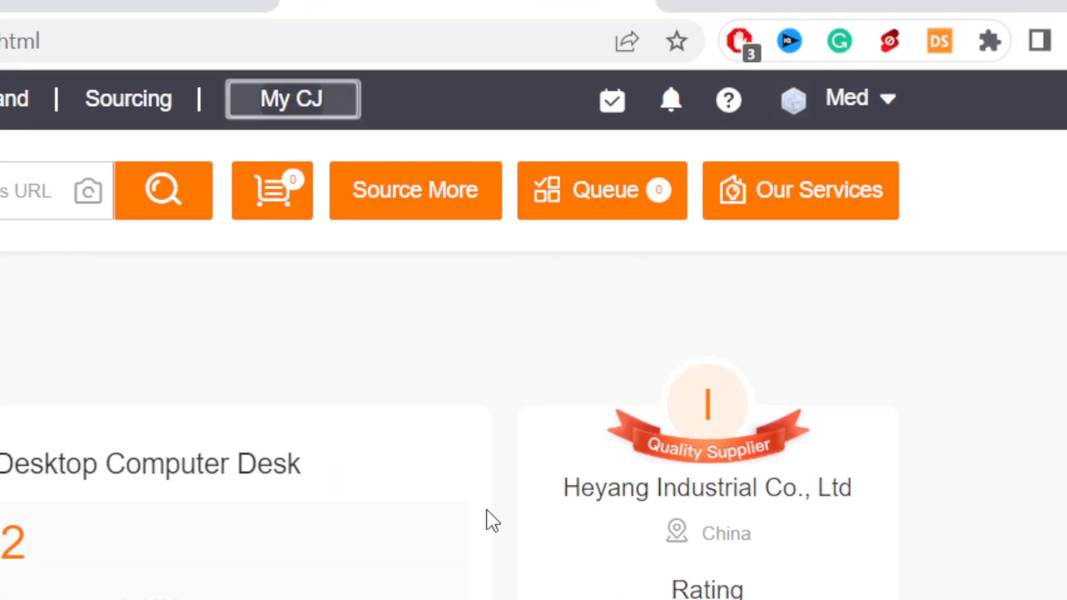
drag(1064, 214, 1064, 367)
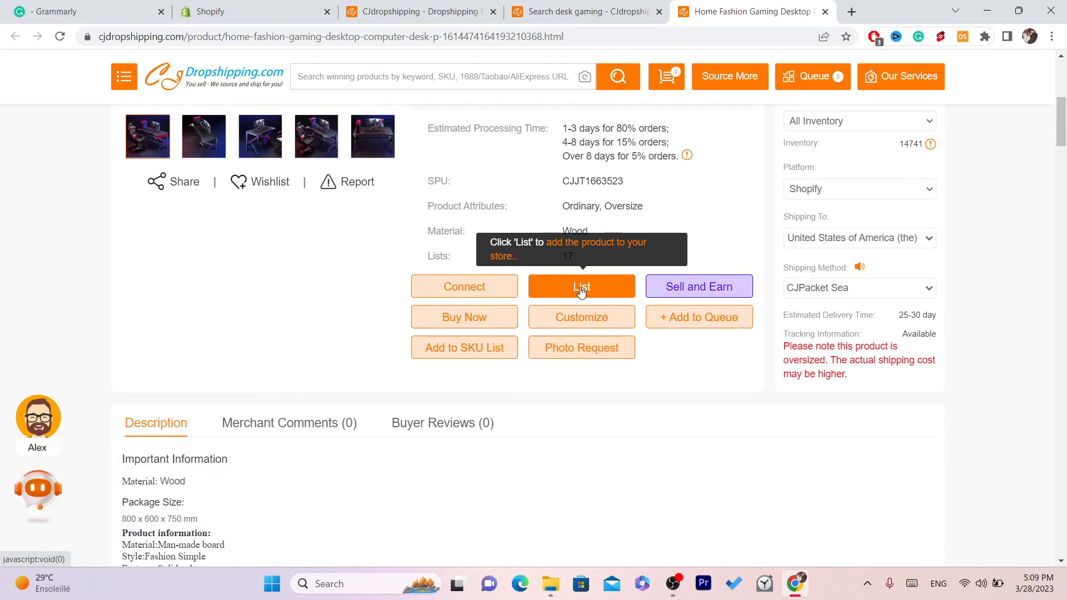
click(580, 289)
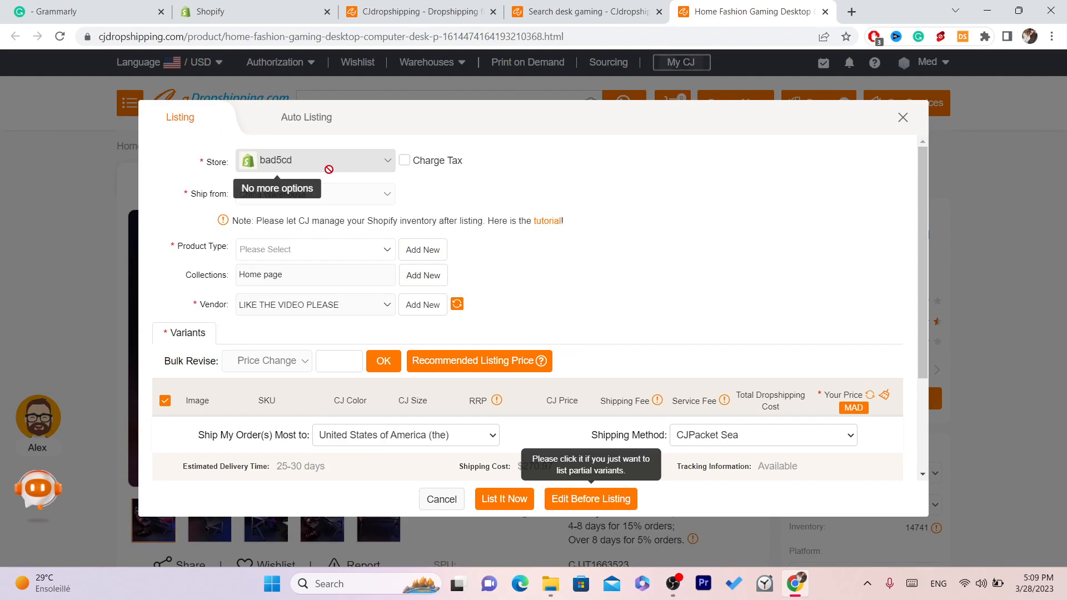
Add GAMING DESK as a new product type for the listing
drag(918, 205, 923, 234)
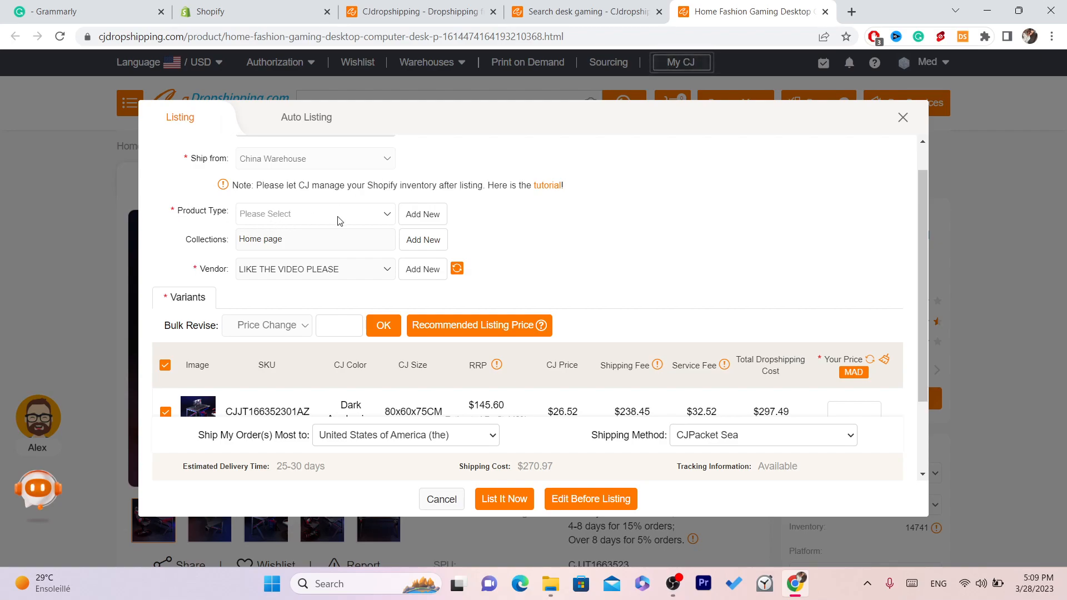
click(379, 220)
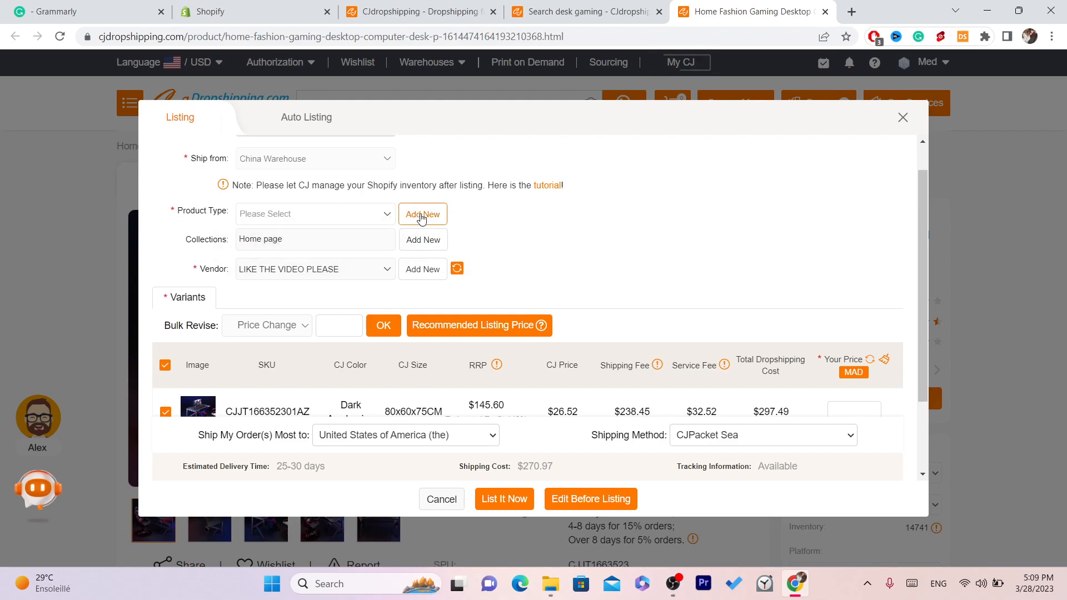
click(422, 214)
text(gA)
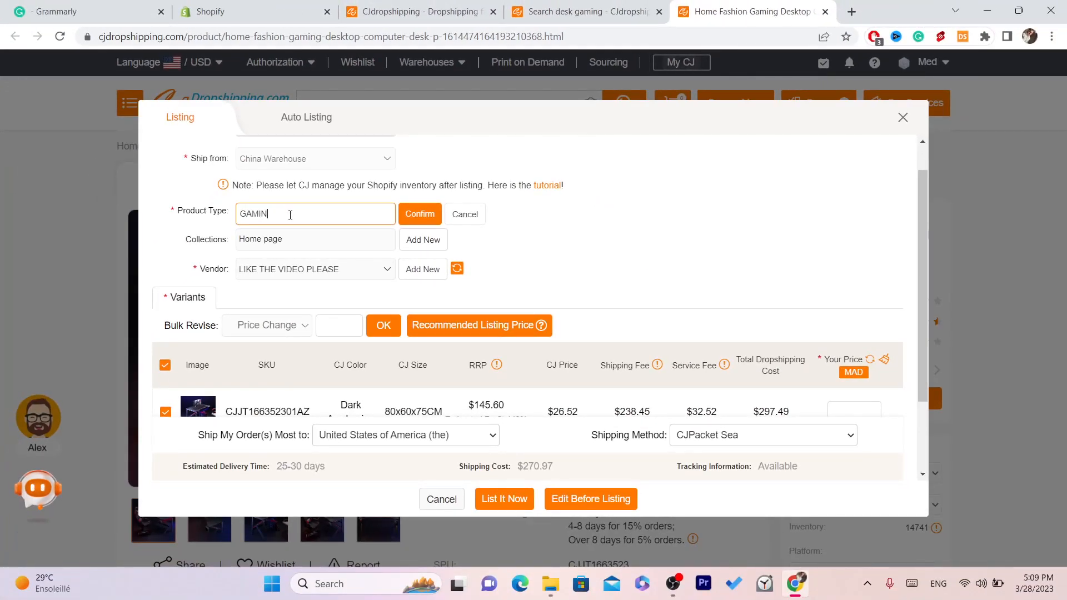
text(MING DESK)
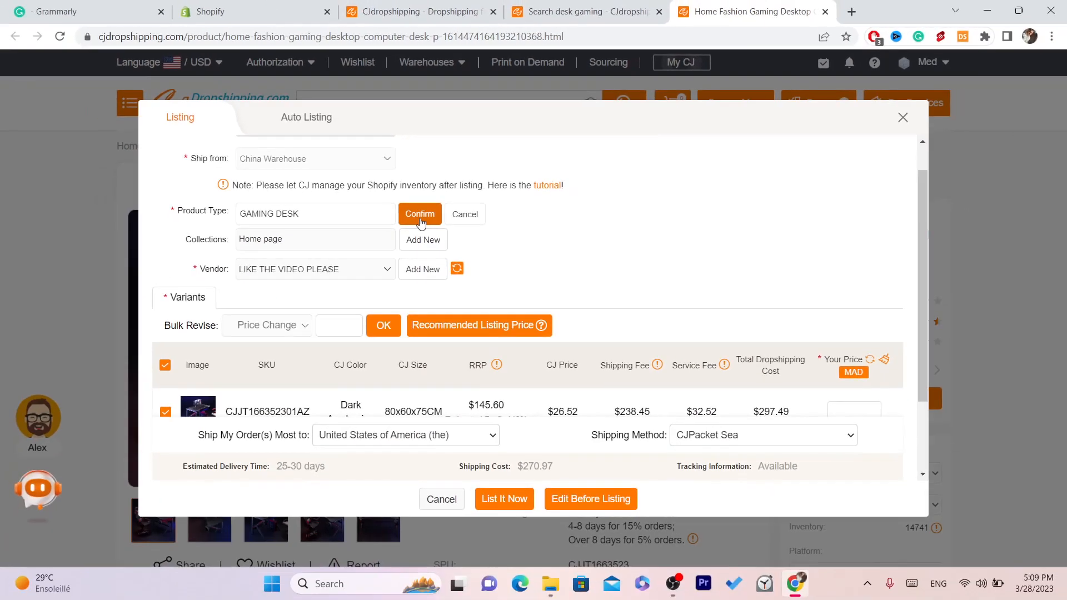
click(419, 216)
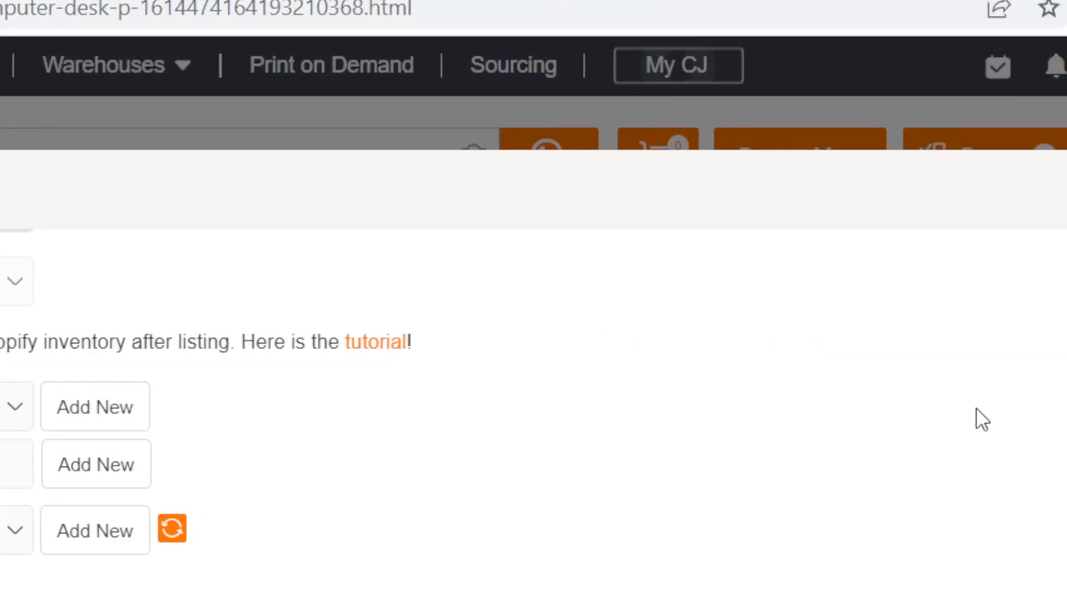
Compare the variant's total dropshipping cost with the selling price field and set the selling price to 4000 MAD
scroll(975, 510, down, 3)
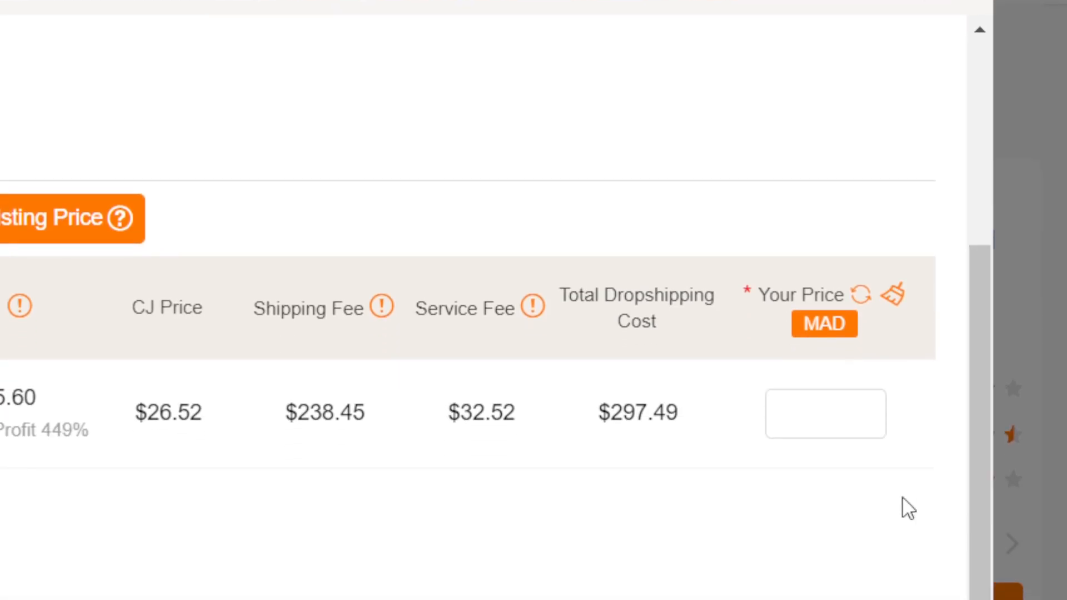
click(814, 410)
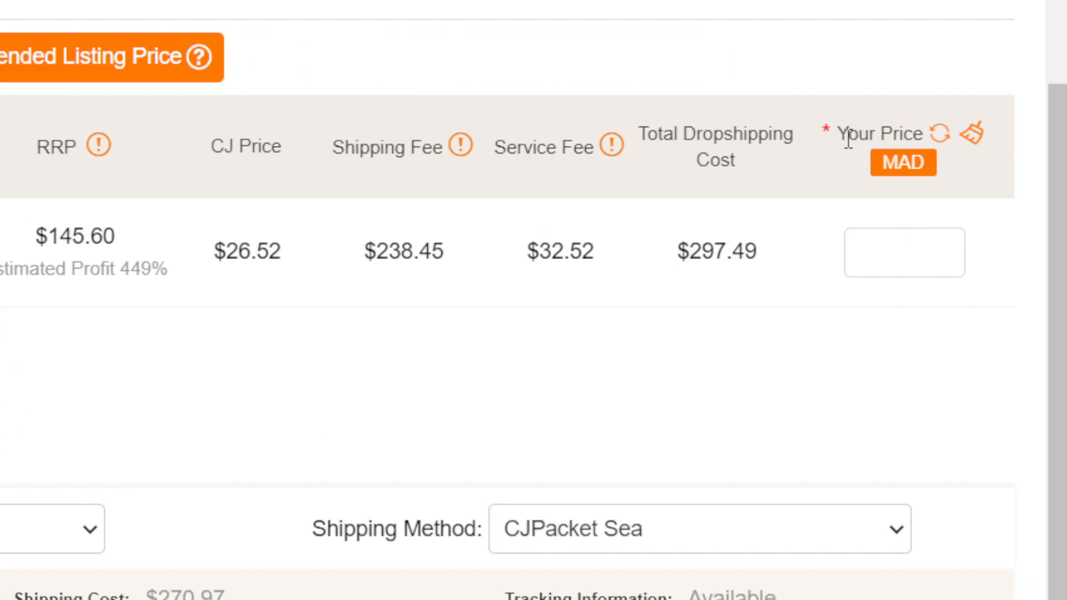
drag(848, 136, 935, 160)
triple_click(733, 255)
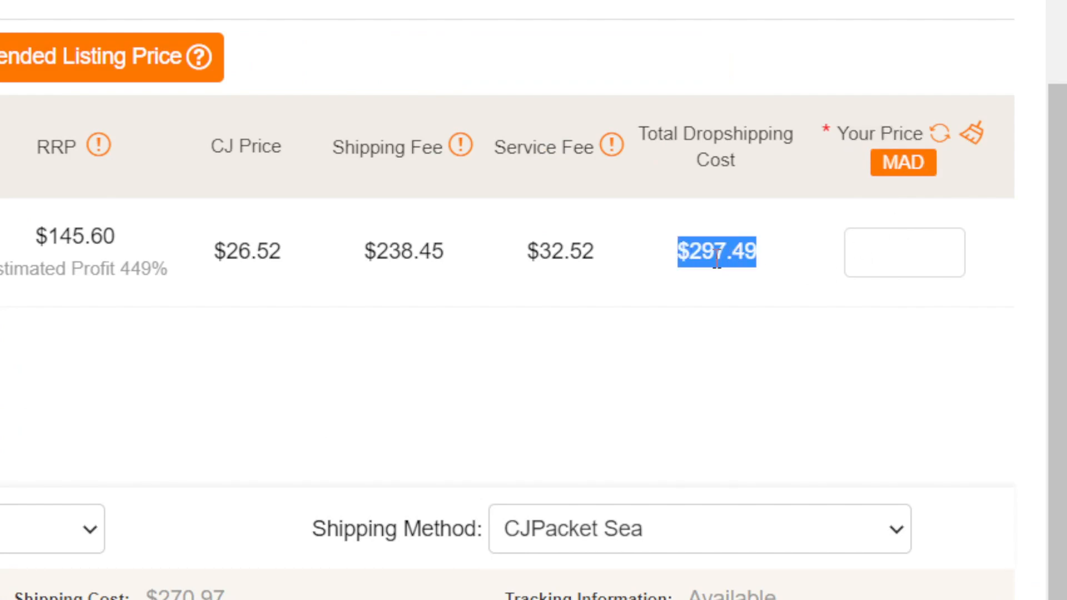
drag(639, 126, 739, 157)
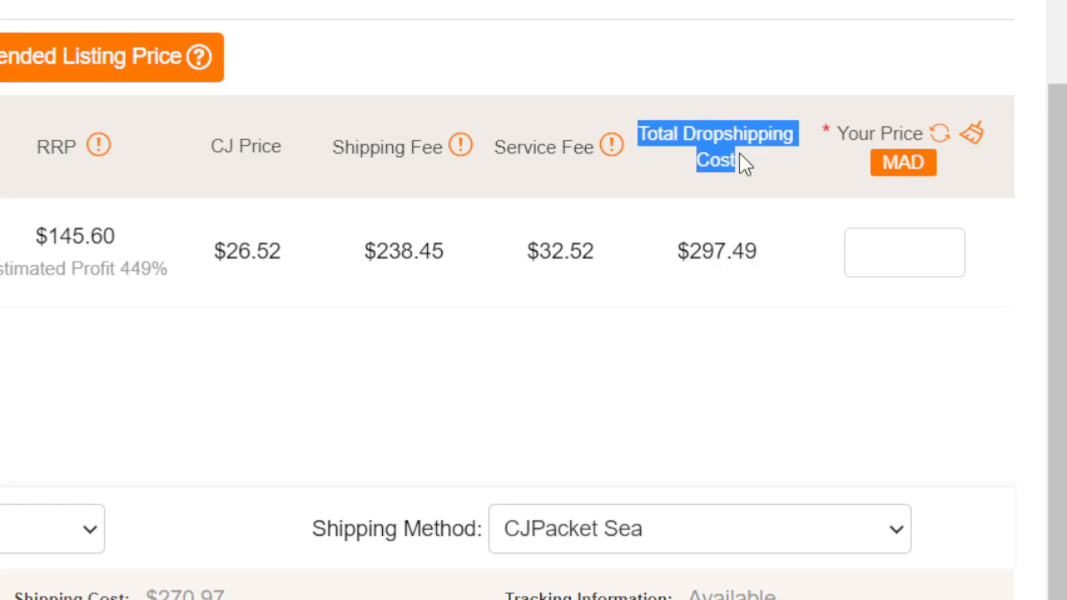
click(857, 234)
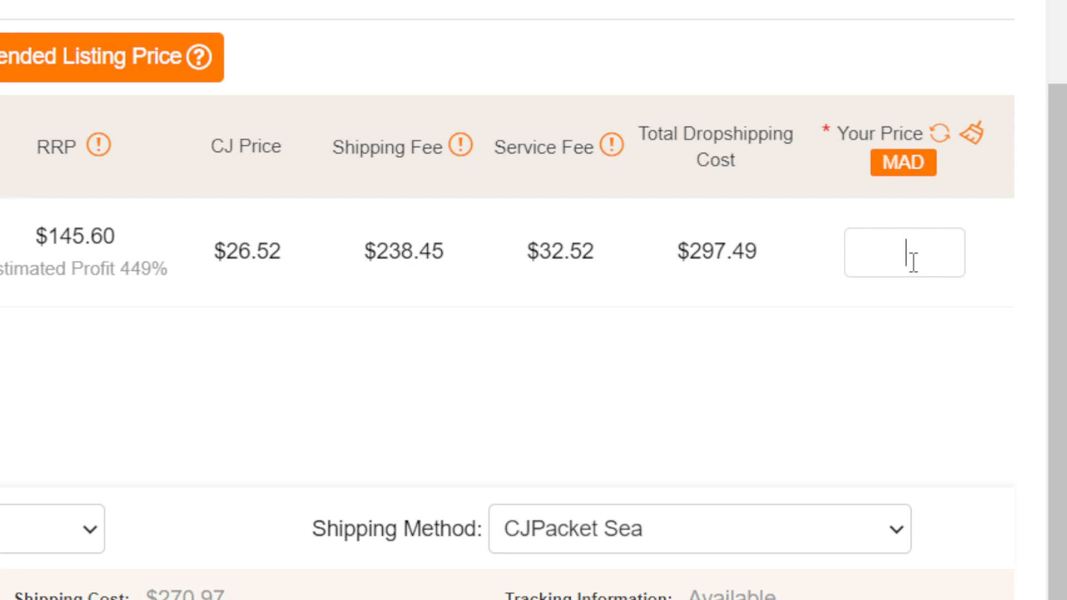
text(400)
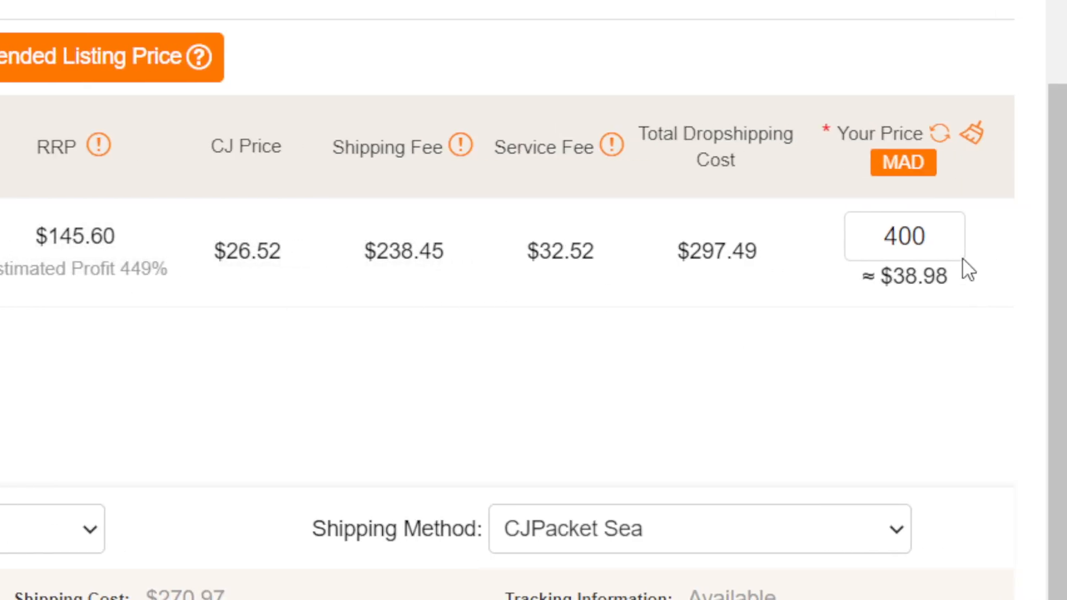
double_click(932, 229)
text(40000)
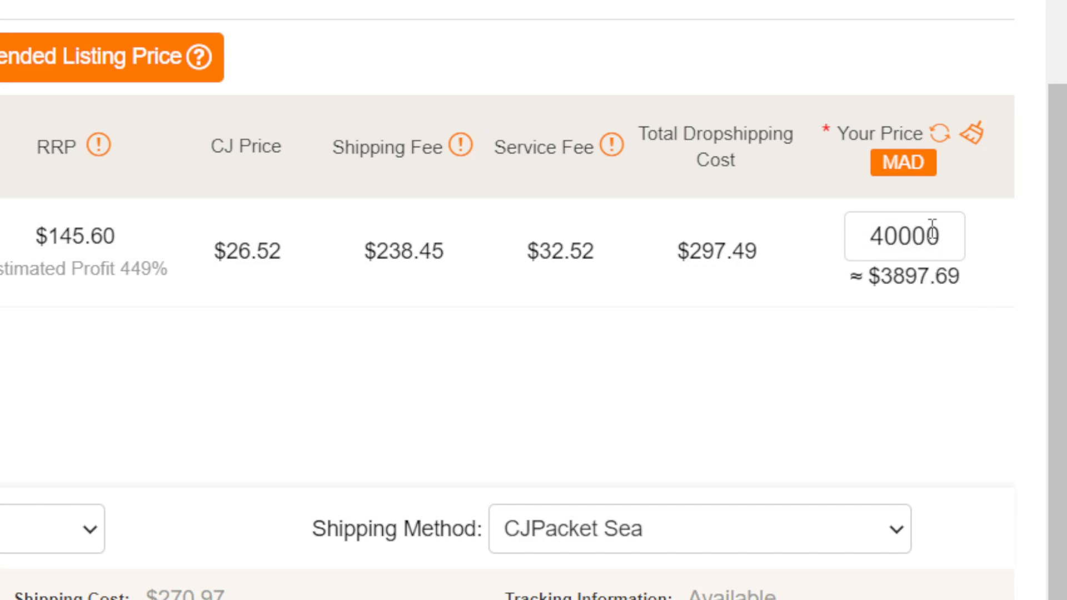
key(BackSpace)
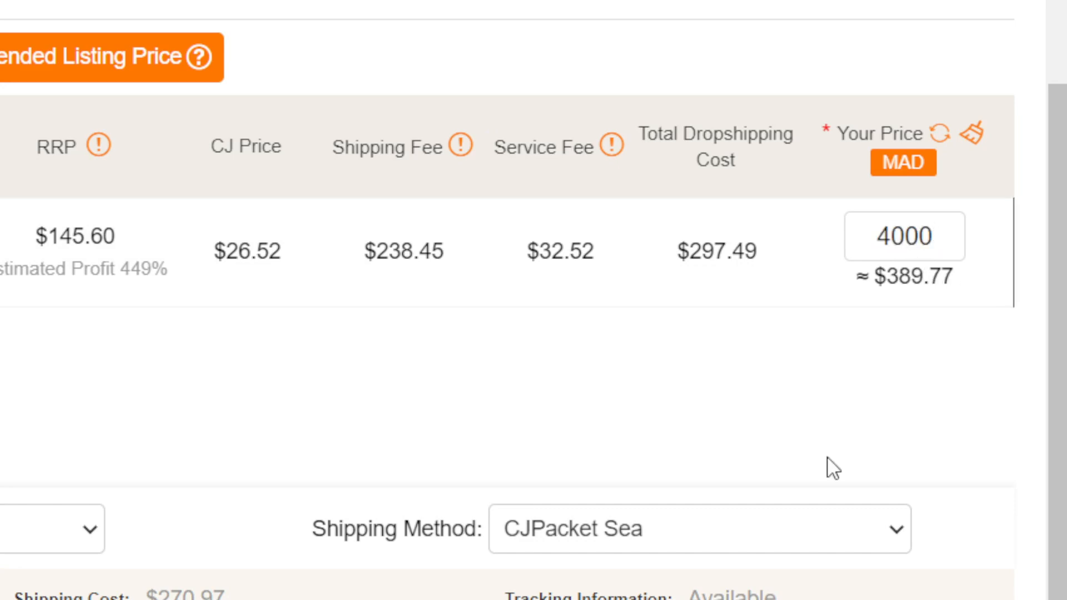
double_click(900, 242)
click(785, 364)
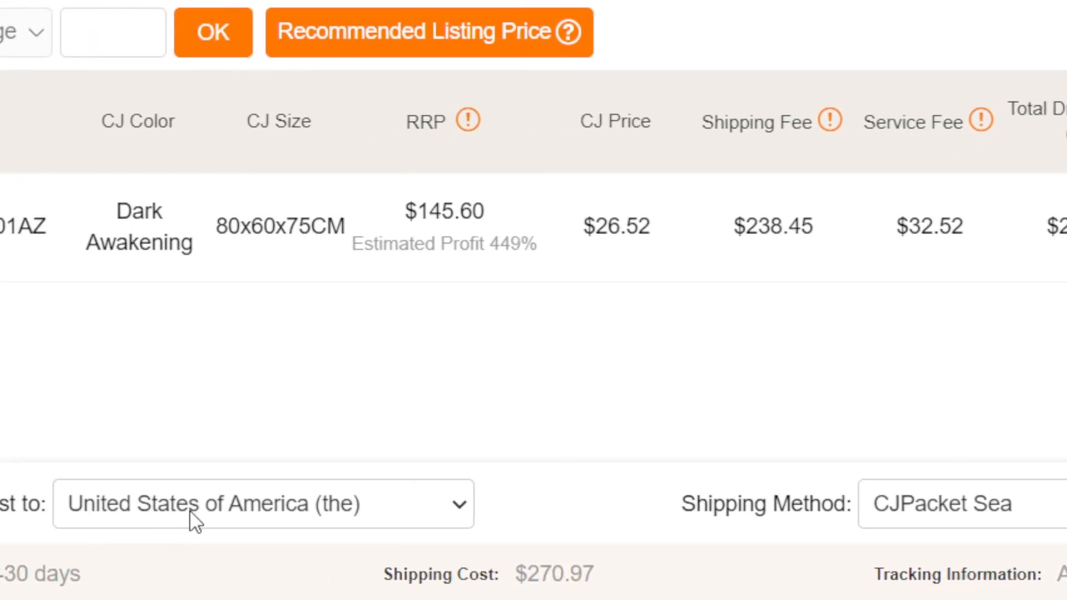
Keep United States of America (the) as the main shipping destination and choose CJPacket Sea as the shipping method
drag(99, 505, 367, 507)
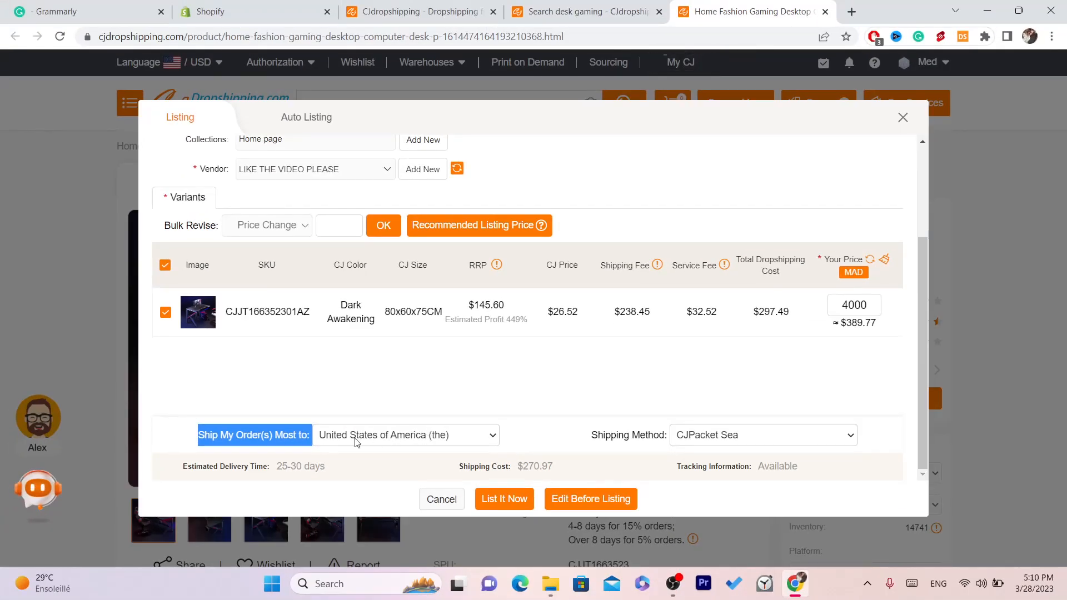
click(457, 517)
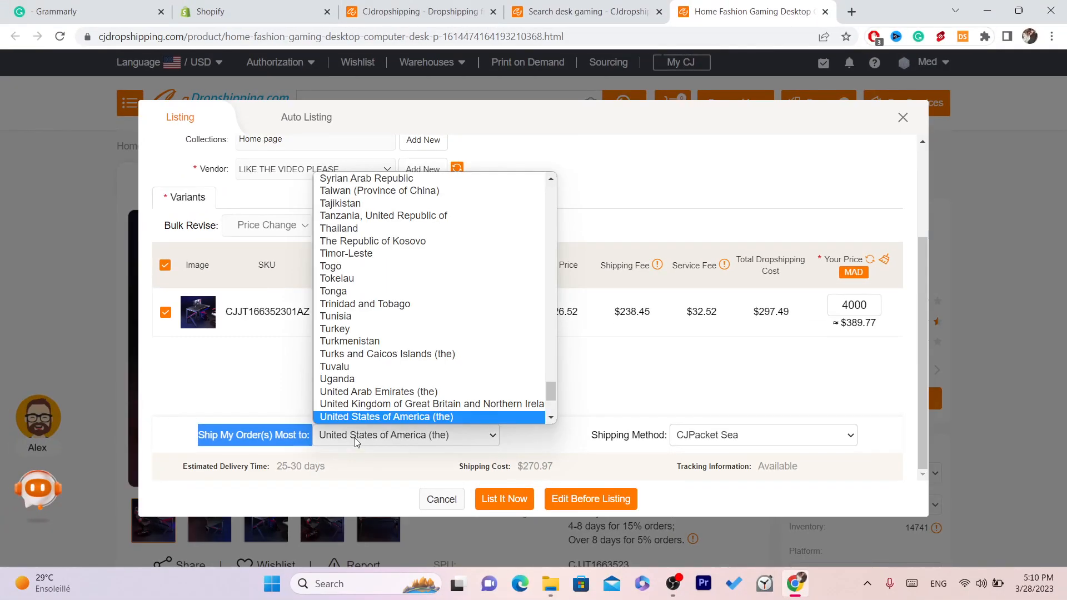
click(389, 433)
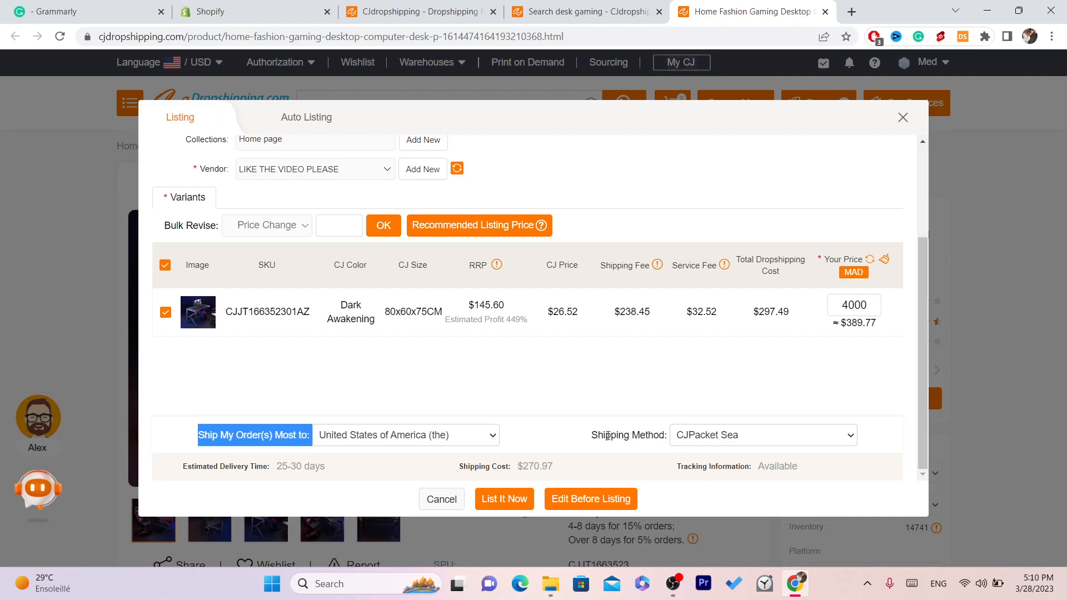
click(730, 435)
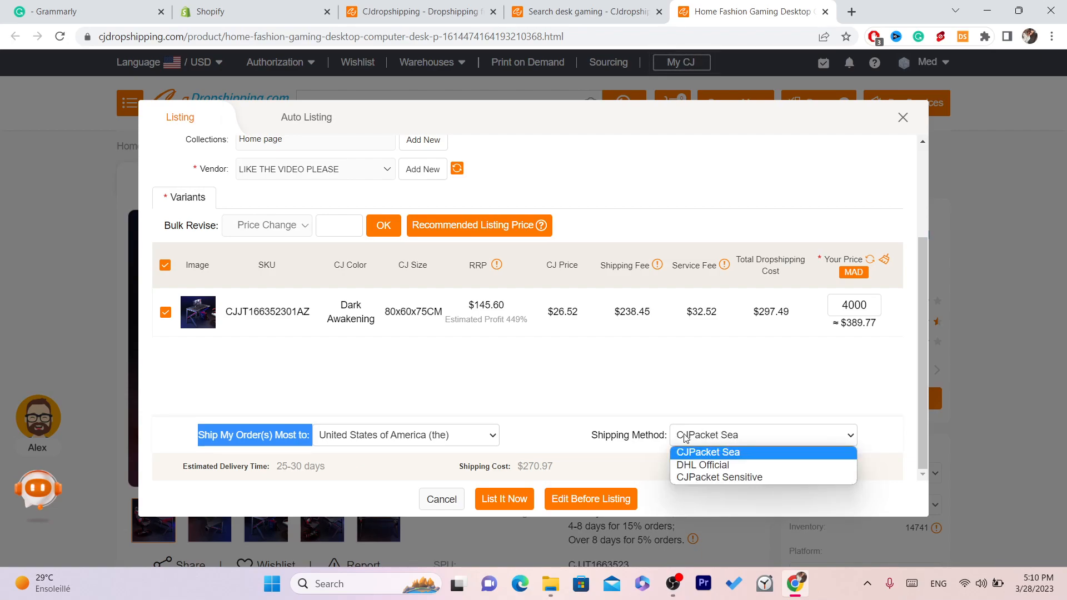
click(707, 452)
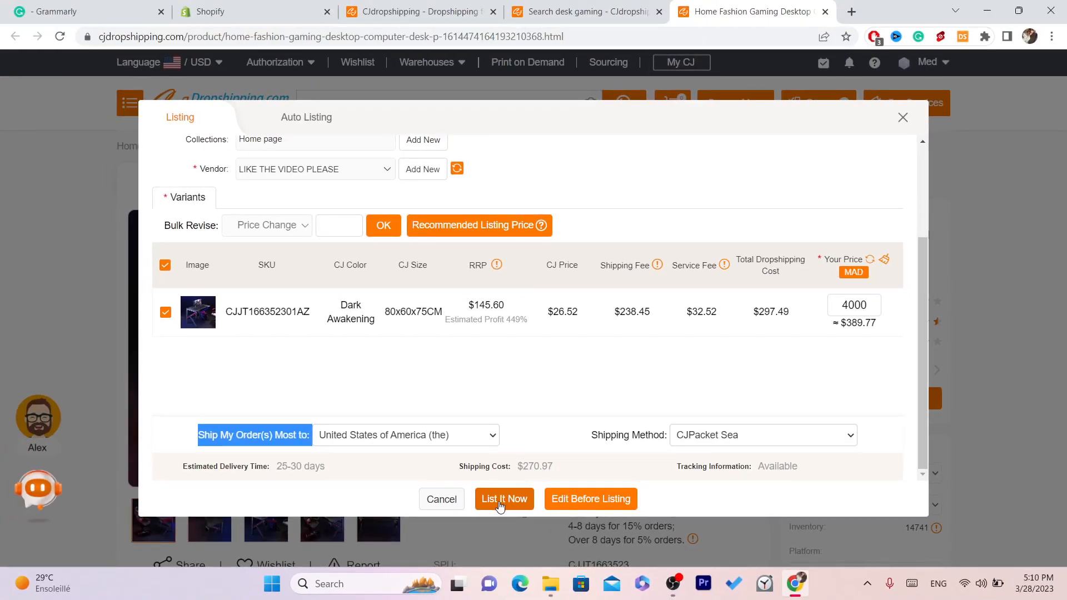
List the gaming desk to the store immediately and read the listing status messages
click(502, 499)
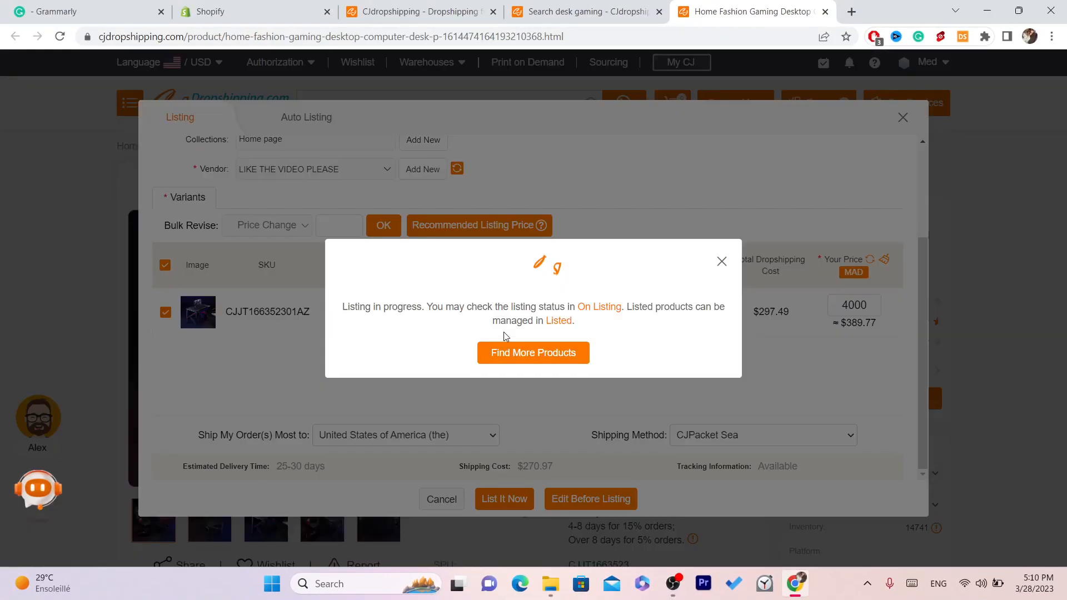
drag(340, 307, 693, 328)
click(630, 305)
click(672, 329)
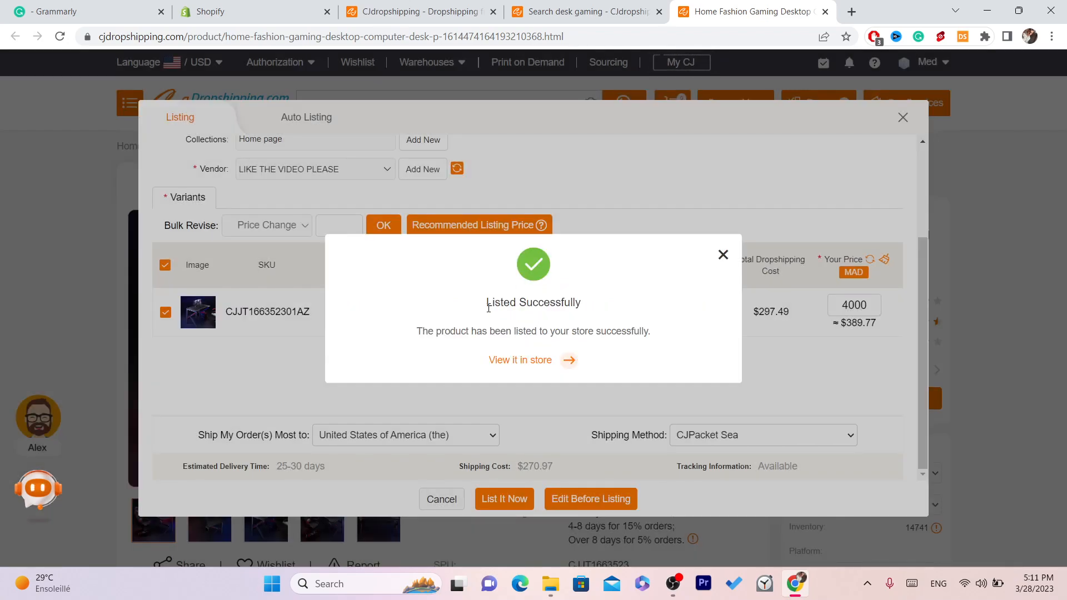
drag(485, 308, 656, 351)
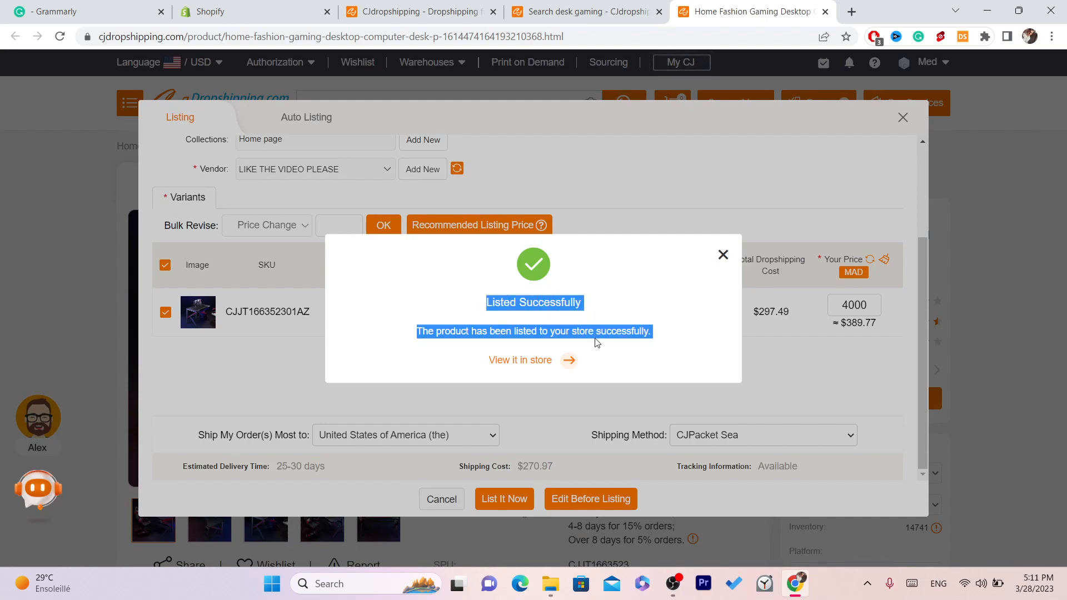
click(550, 332)
triple_click(642, 329)
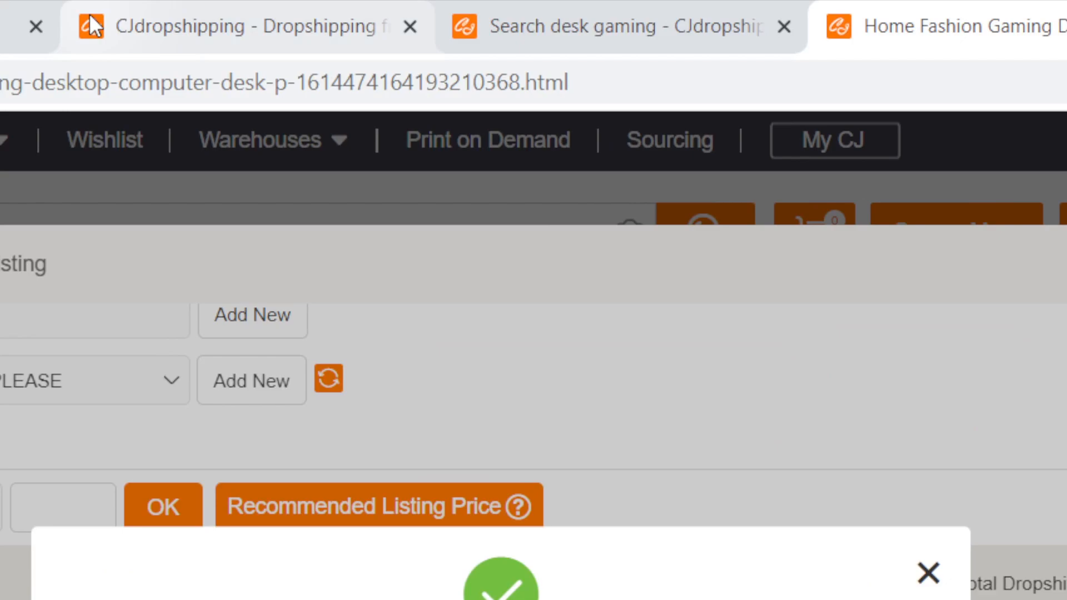
Switch to the Shopify admin, close the settings, and open the Home Fashion Gaming Desktop Computer Desk from the store's products
click(6, 13)
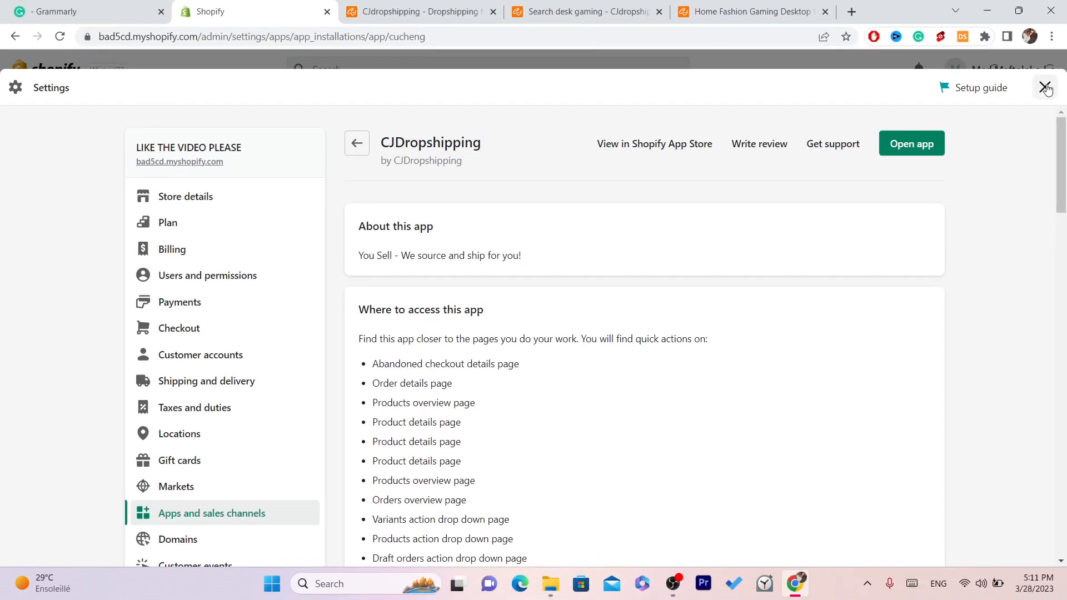
click(1046, 89)
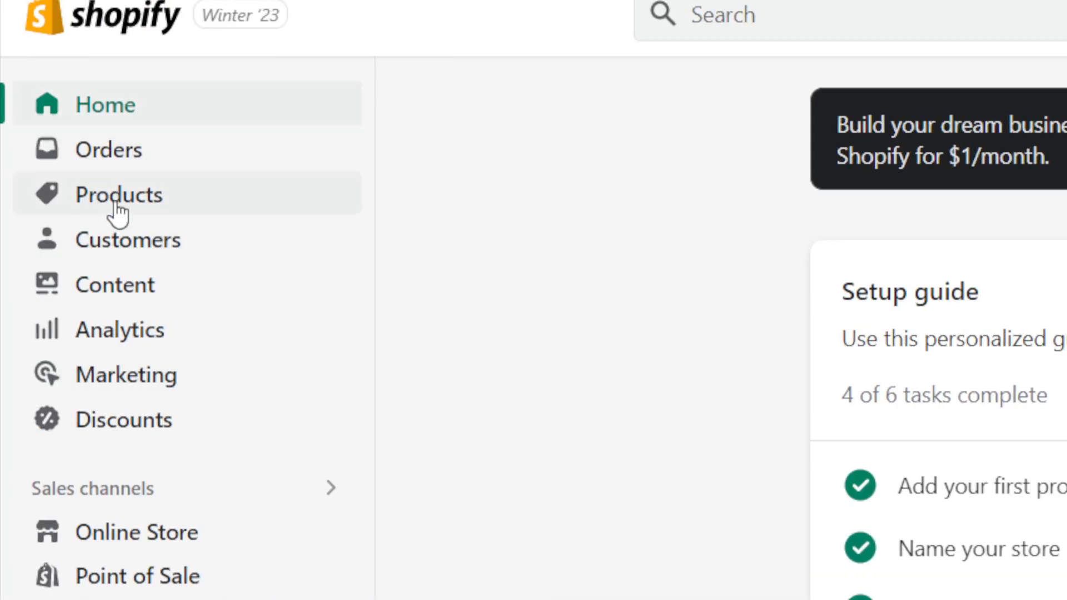
click(105, 192)
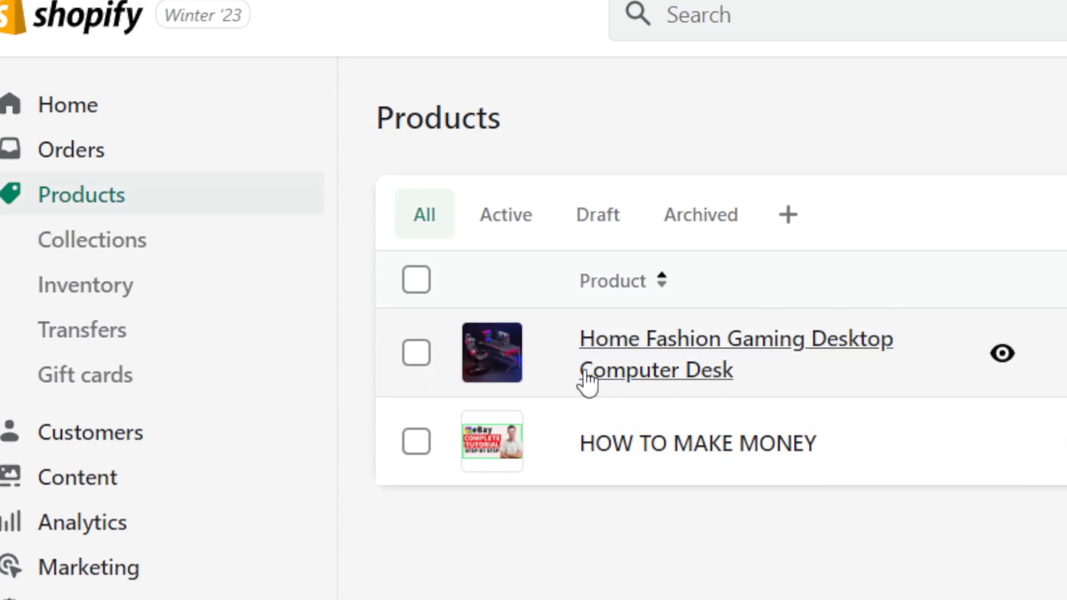
click(667, 362)
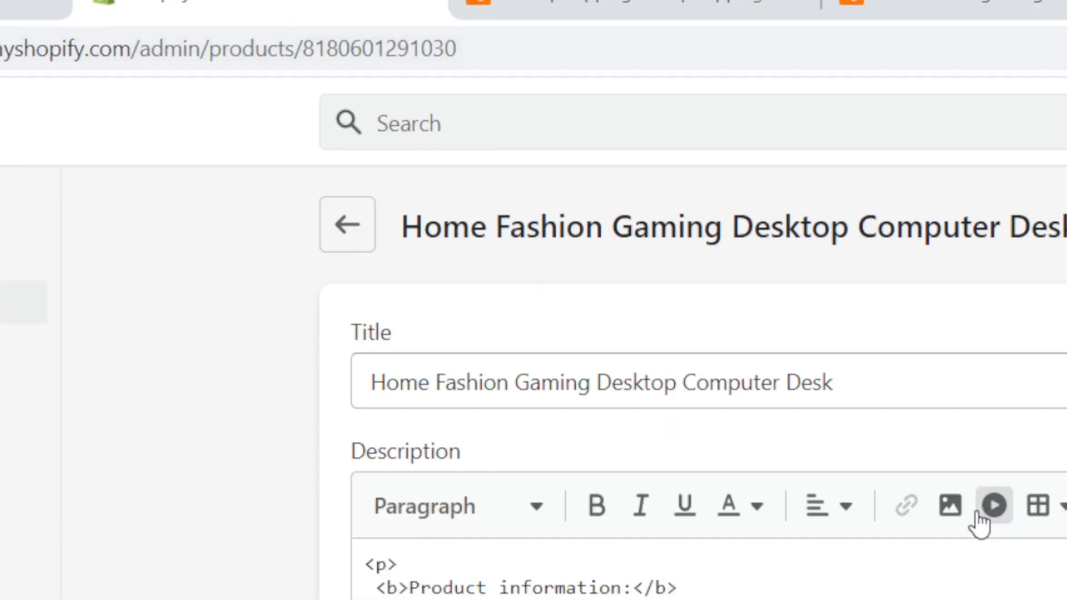
Review the imported desk's title, description, images and product organization on its Shopify product page
triple_click(447, 383)
scroll(500, 476, down, 3)
click(561, 519)
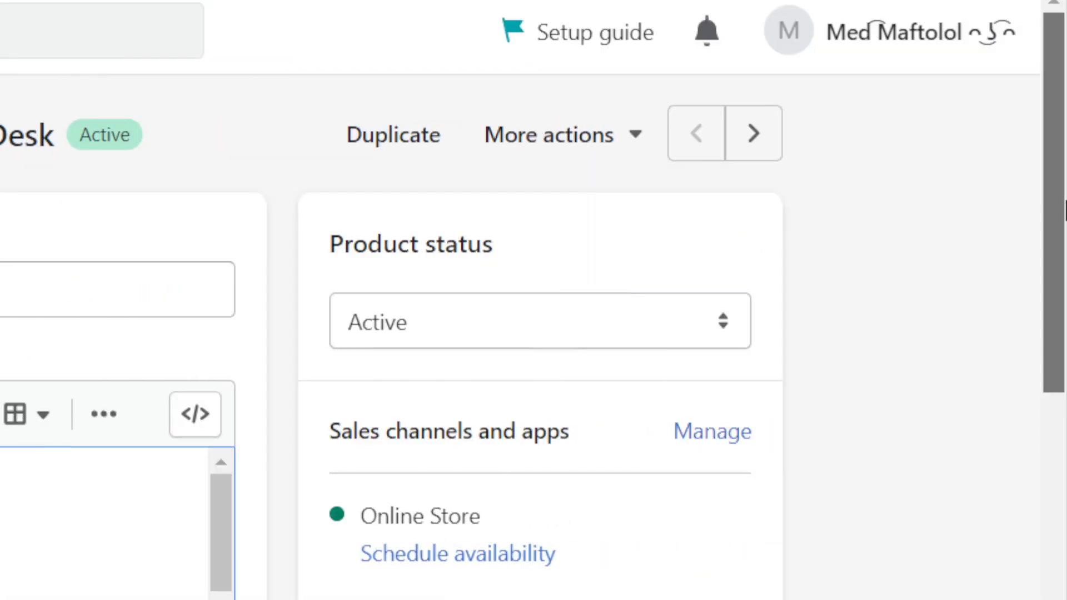
scroll(982, 272, down, 10)
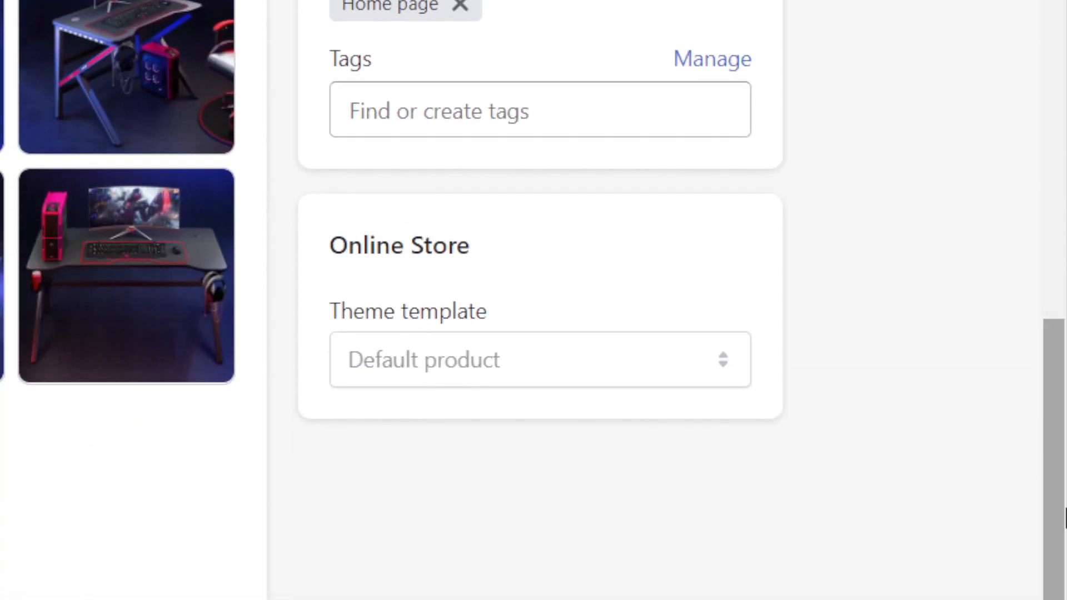
drag(1060, 508, 969, 96)
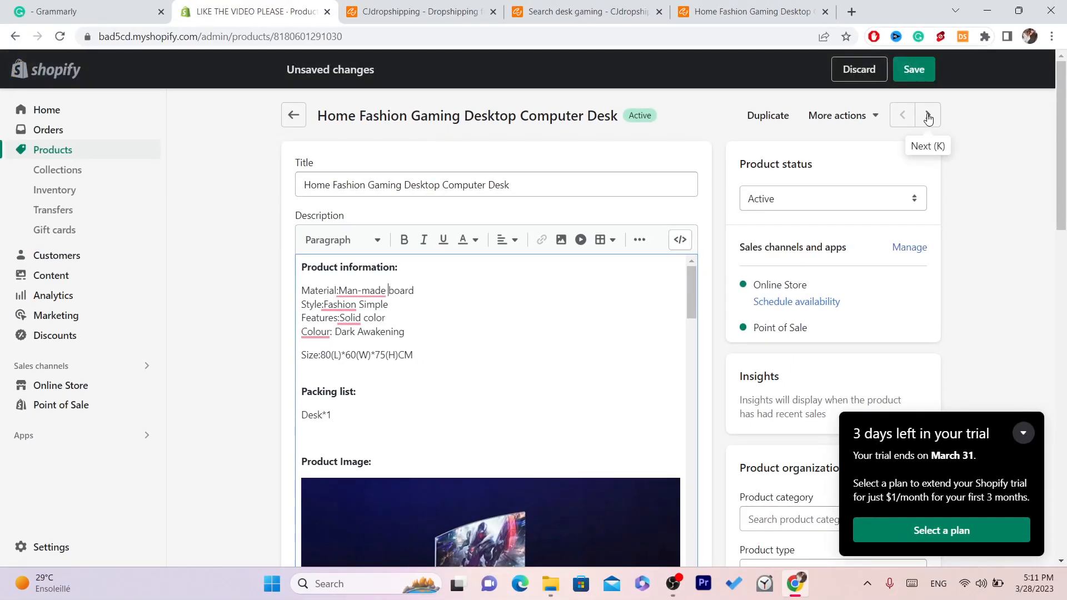
click(927, 116)
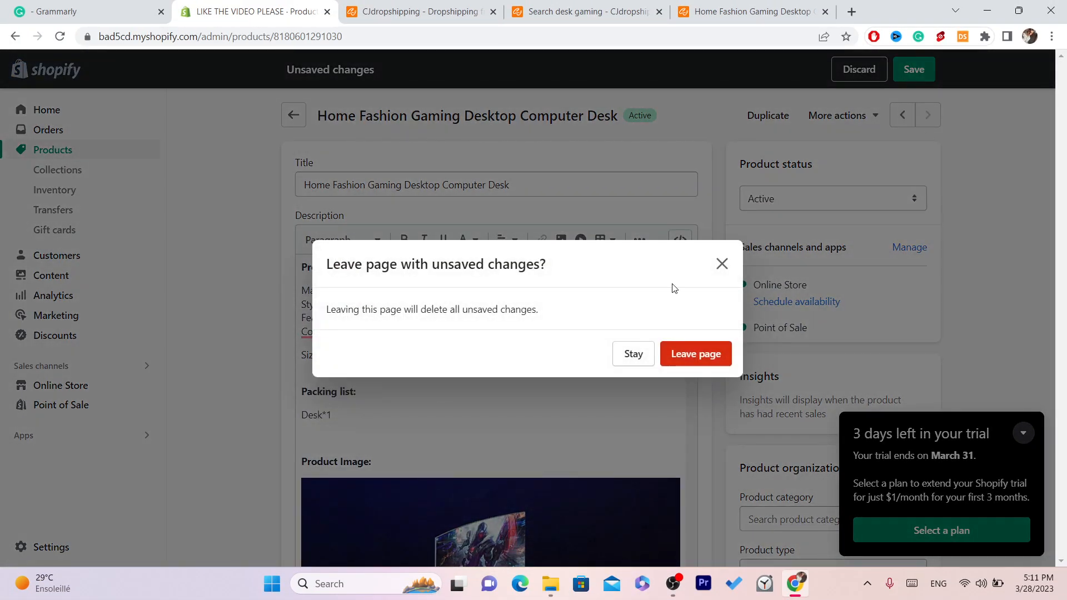
click(706, 356)
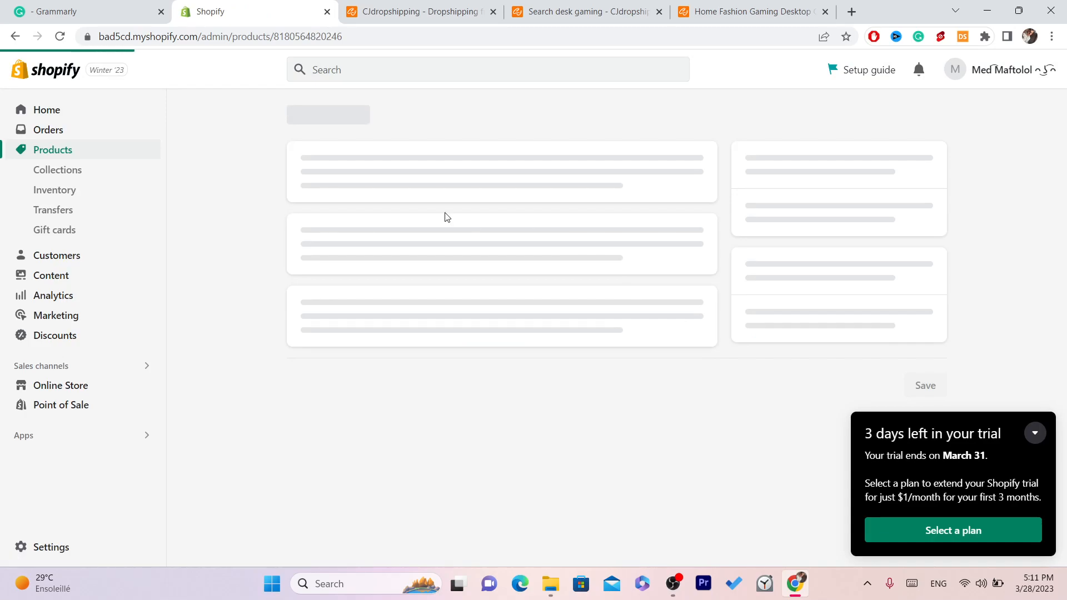
mouse_move(1064, 147)
mouse_down()
mouse_move(1064, 291)
mouse_move(1063, 147)
mouse_up()
click(292, 118)
click(345, 228)
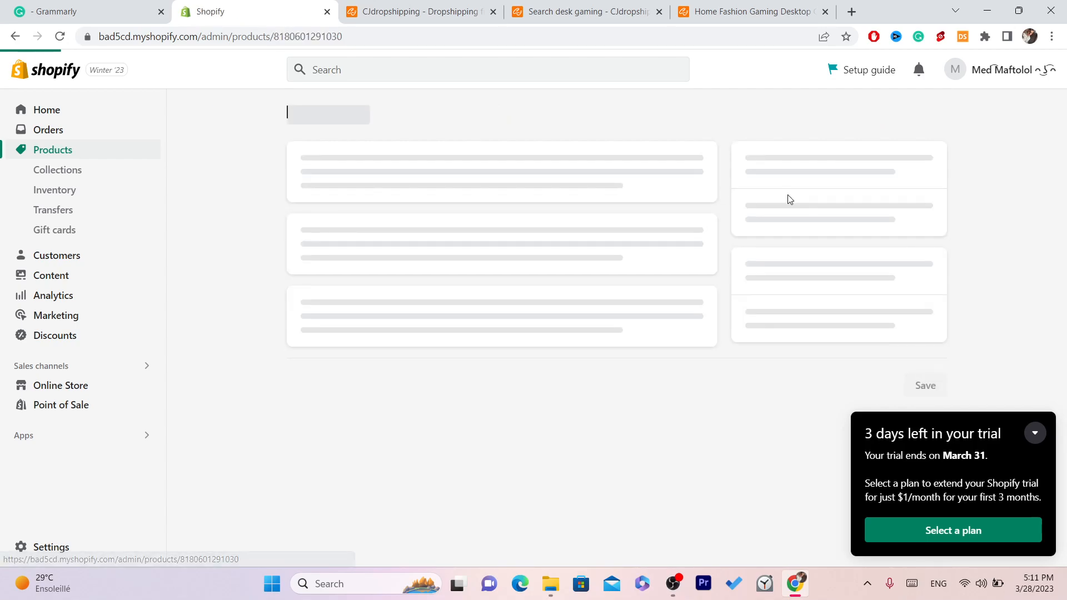
Examine the desk's variants, inventory and search engine listing, collapsing the trial notice, and return to the start of the product page
click(478, 290)
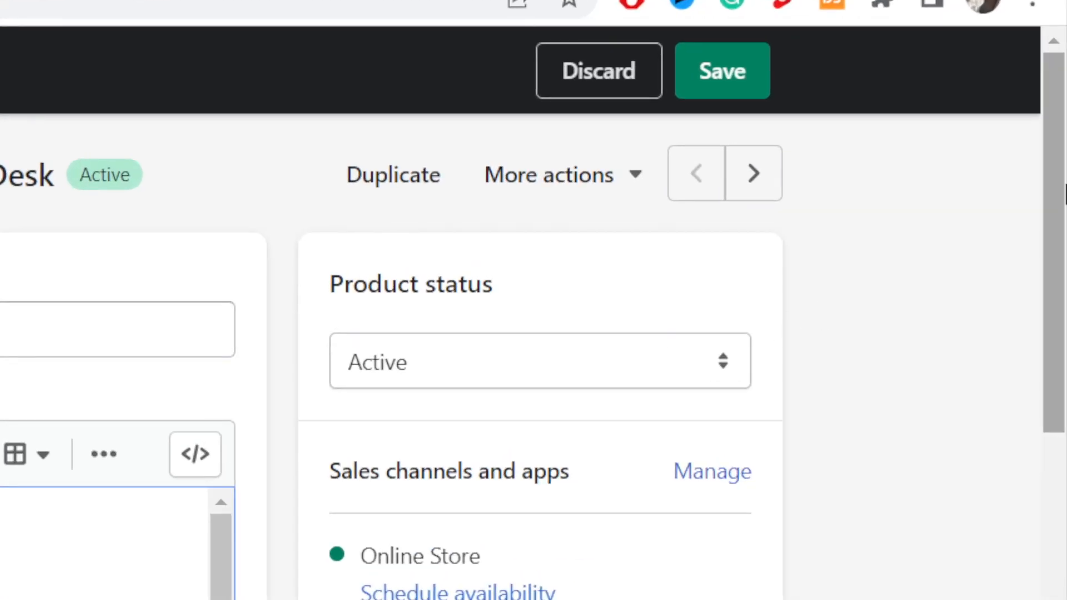
drag(1061, 120, 1061, 305)
drag(1065, 504, 1043, 510)
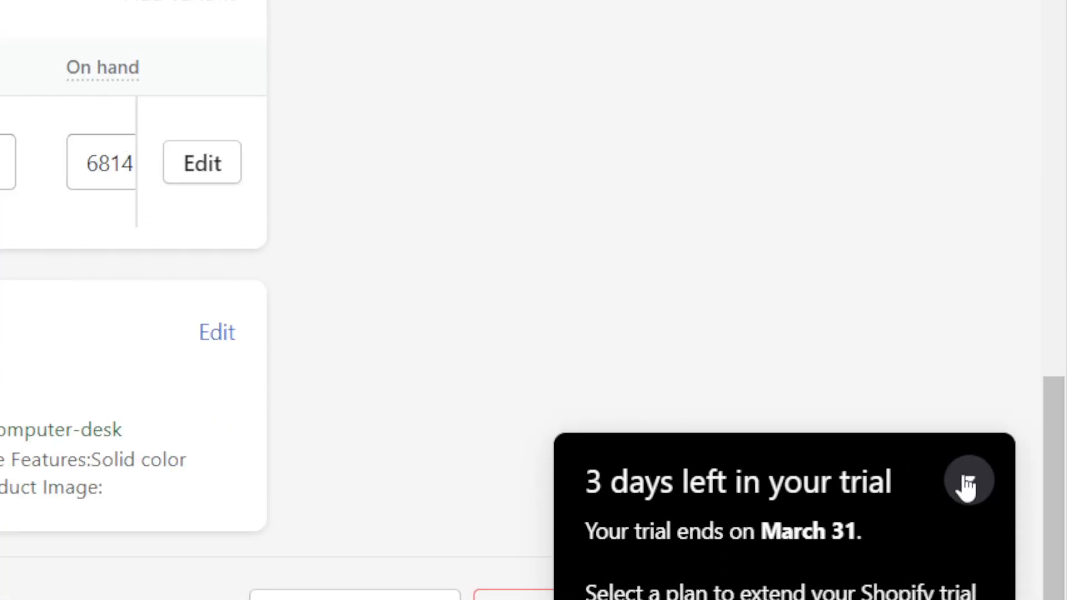
click(967, 482)
scroll(1006, 222, up, 5)
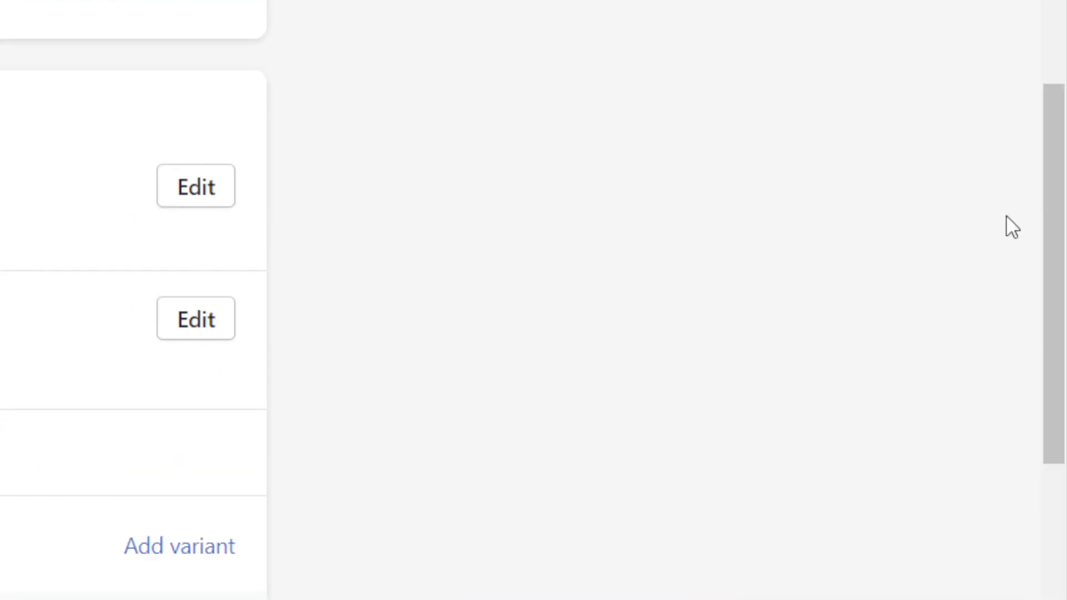
drag(1061, 297, 1065, 11)
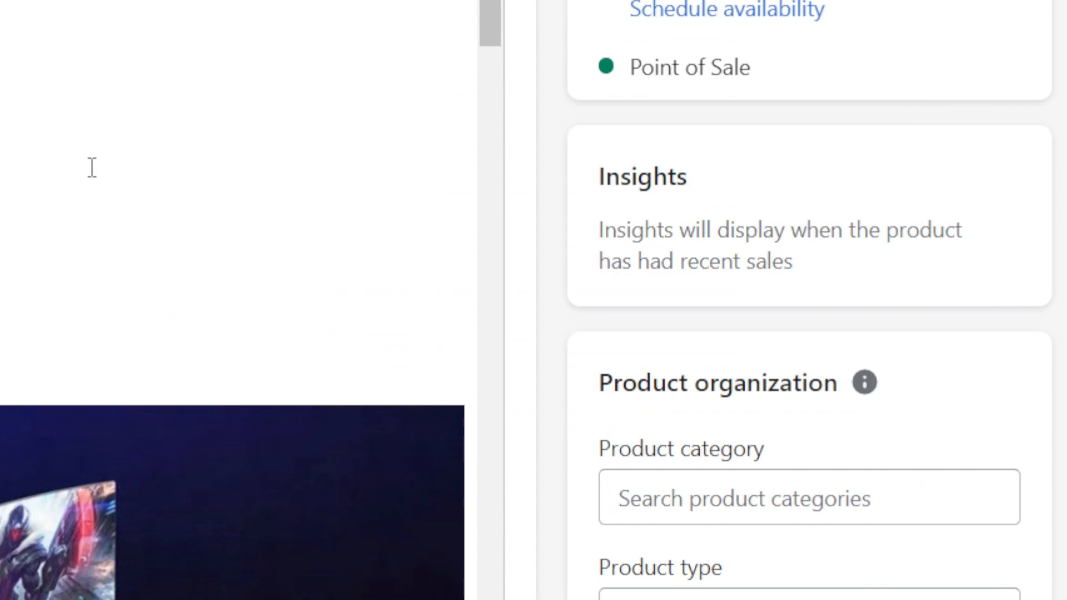